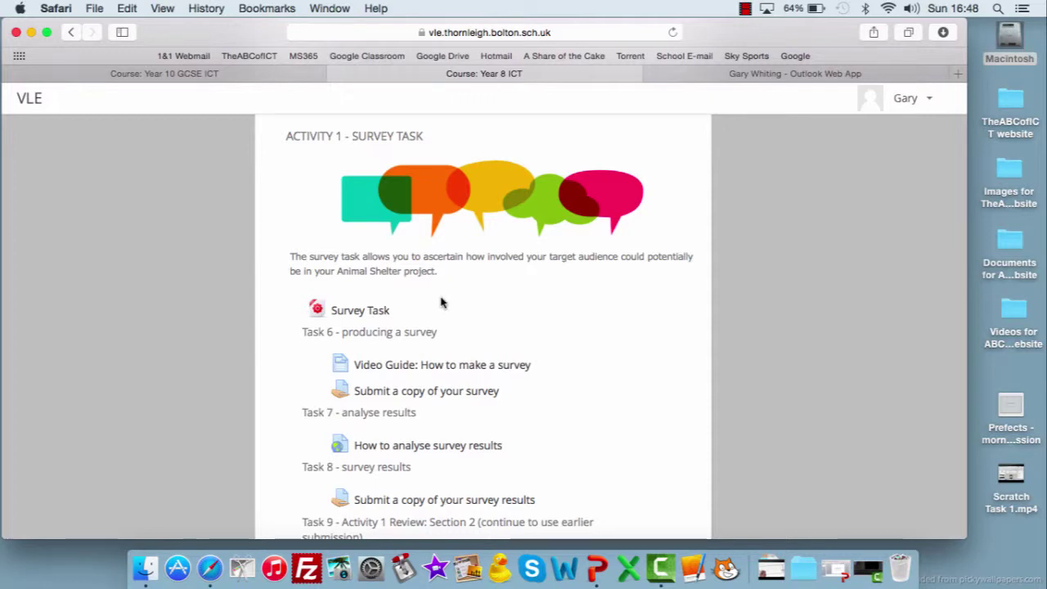
Open the Survey Task sheet in a new browser tab and read the required survey questions.
{"action": "right_click", "coordinate": [350, 318]}
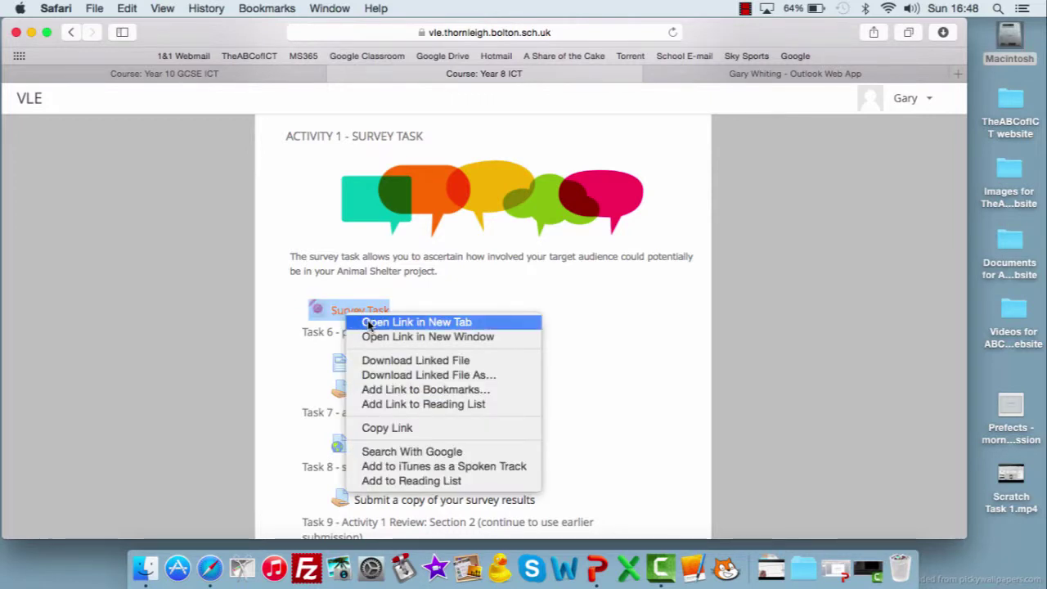
{"action": "left_click", "coordinate": [368, 324]}
{"action": "left_click", "coordinate": [600, 74]}
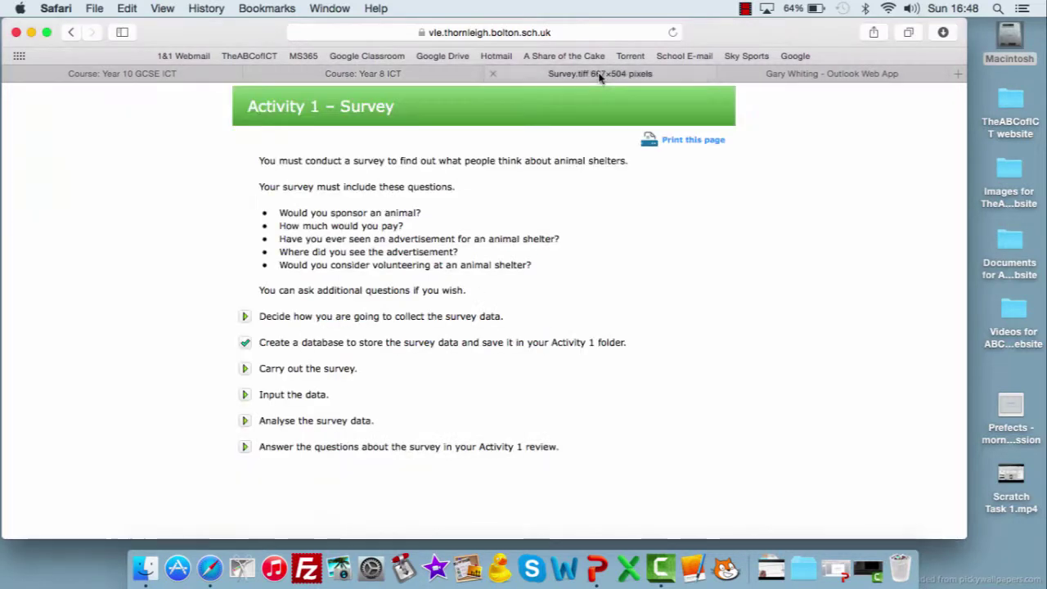
{"action": "left_click", "coordinate": [600, 74]}
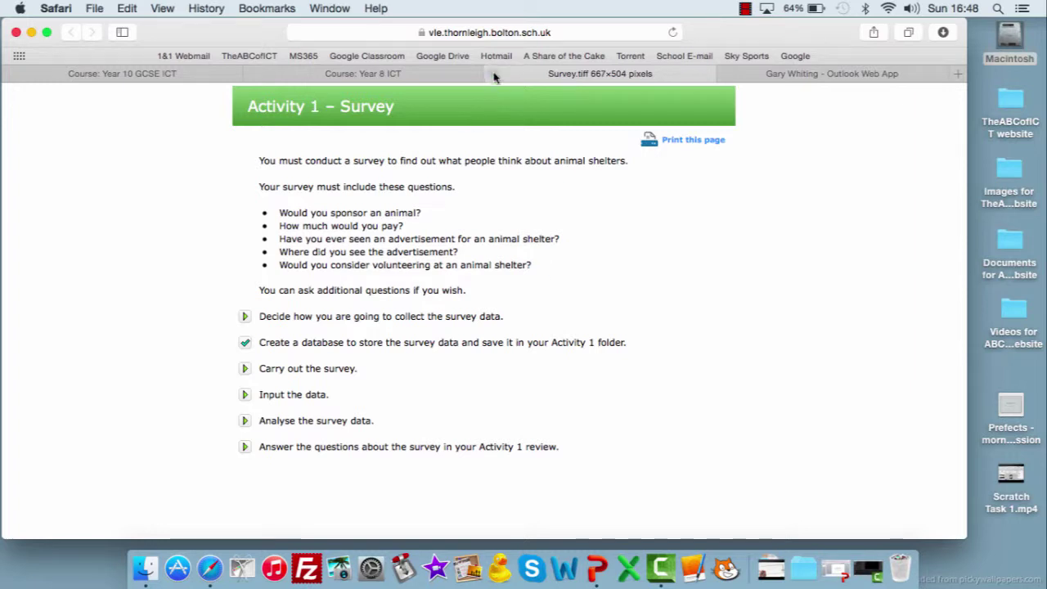
{"action": "left_click", "coordinate": [405, 75]}
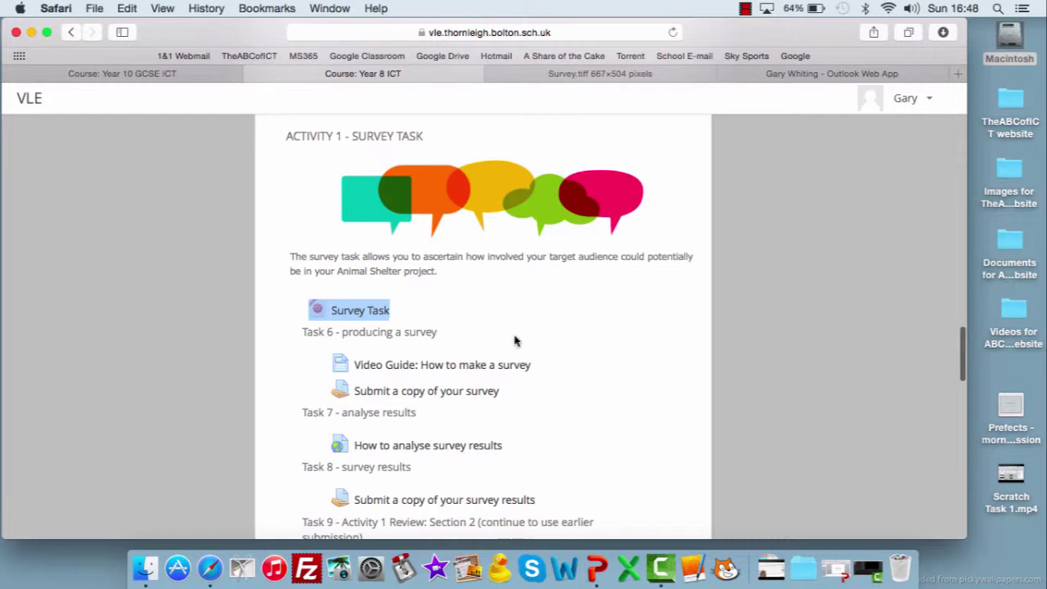
{"action": "scroll", "coordinate": [523, 344], "scroll_direction": "down", "scroll_amount": 1}
{"action": "left_click", "coordinate": [546, 76]}
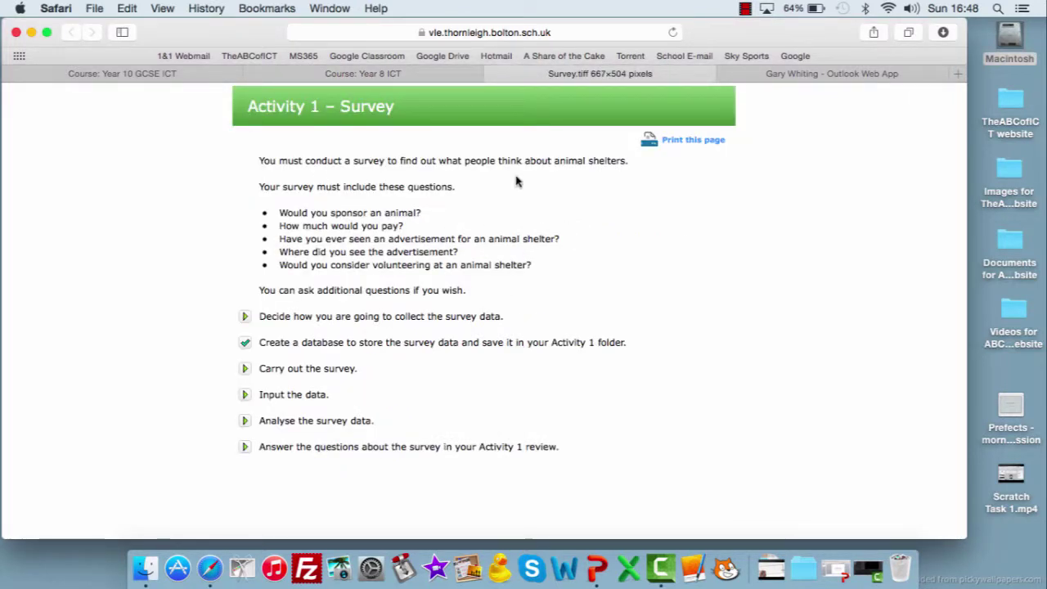
From the Year 8 ICT page, open 'Video Guide: How to make a survey' in a new tab.
{"action": "left_click", "coordinate": [432, 78]}
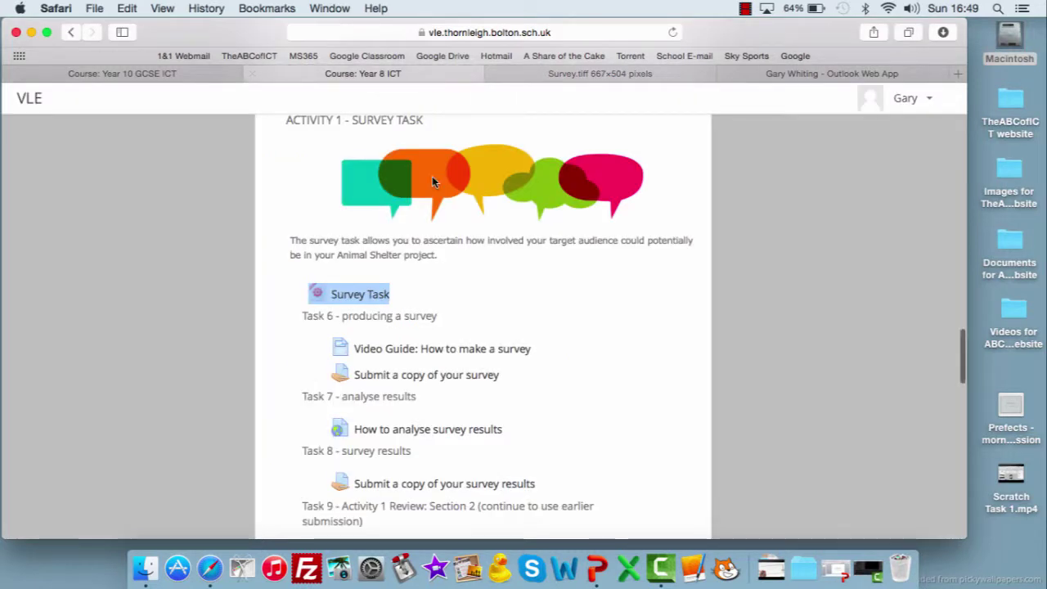
{"action": "scroll", "coordinate": [432, 176], "scroll_direction": "down", "scroll_amount": 4}
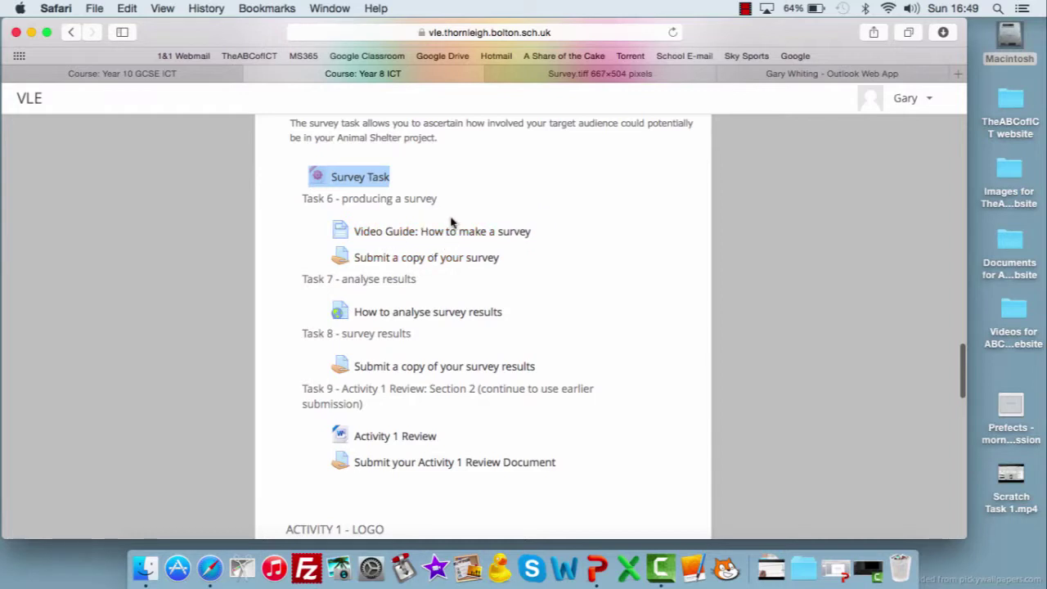
{"action": "right_click", "coordinate": [478, 235]}
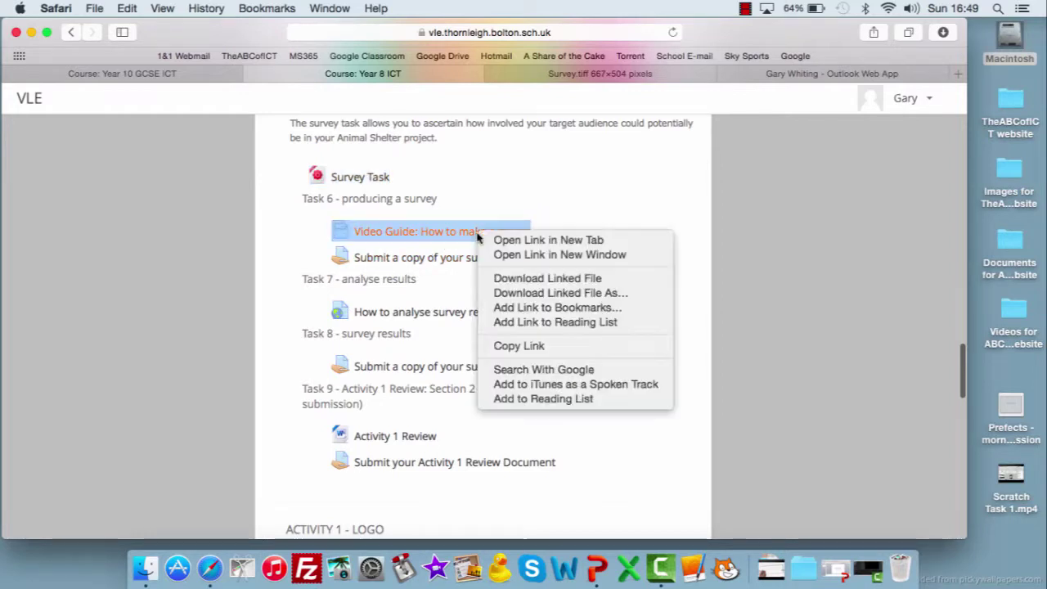
{"action": "left_click", "coordinate": [513, 240]}
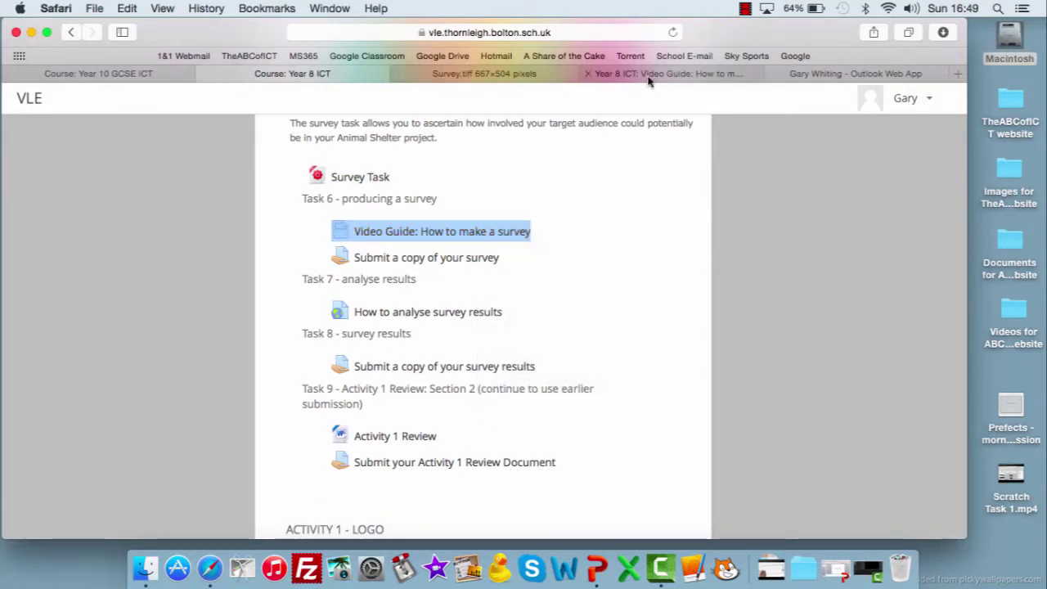
Scroll through the survey video guide, then launch Microsoft Word.
{"action": "left_click", "coordinate": [649, 75]}
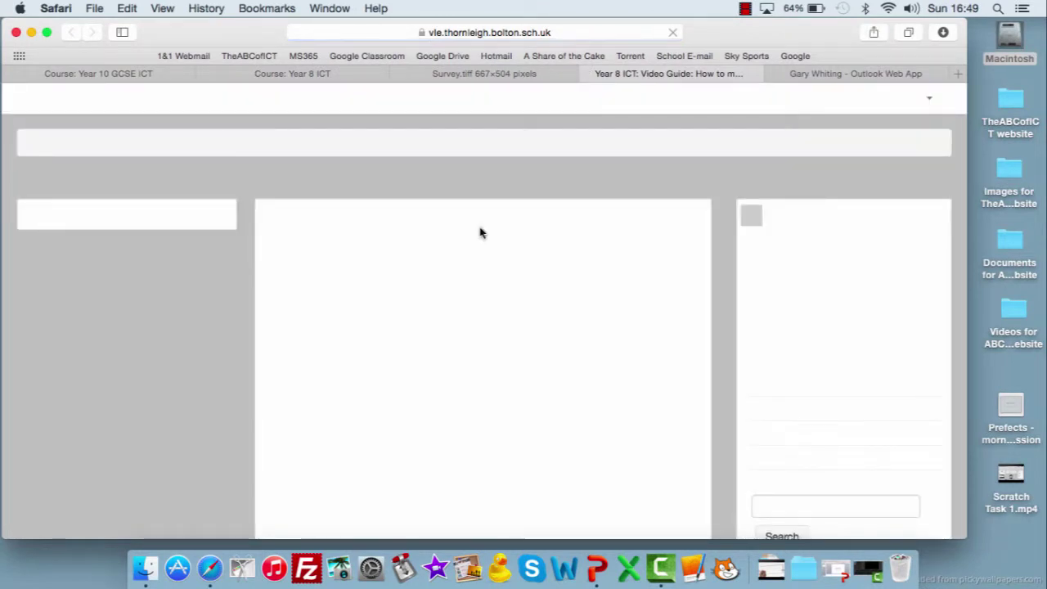
{"action": "scroll", "coordinate": [480, 234], "scroll_direction": "down", "scroll_amount": 4}
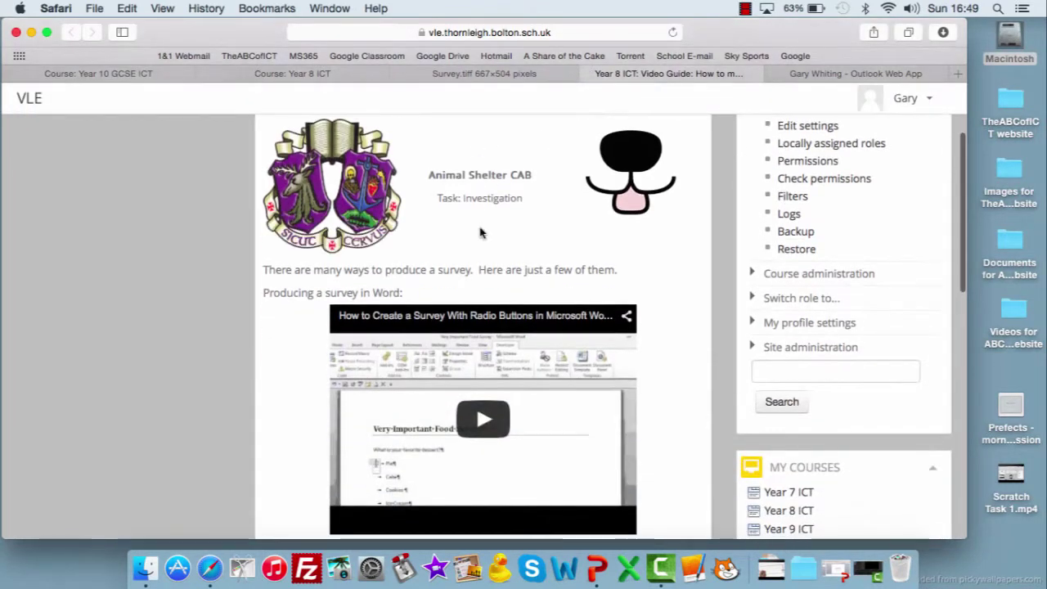
{"action": "scroll", "coordinate": [512, 217], "scroll_direction": "down", "scroll_amount": 4}
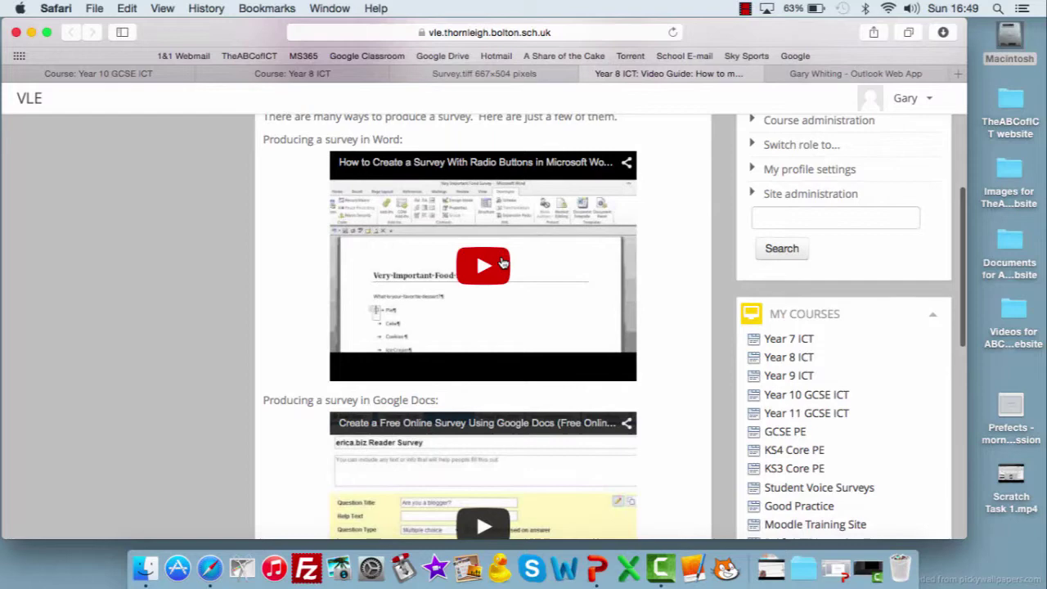
{"action": "scroll", "coordinate": [518, 285], "scroll_direction": "down", "scroll_amount": 8}
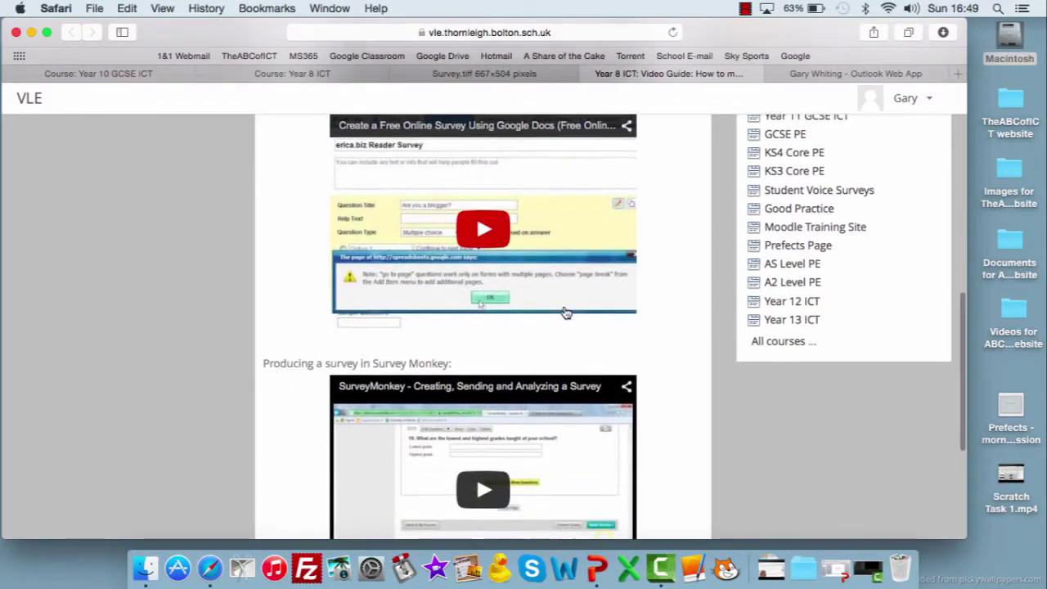
{"action": "scroll", "coordinate": [564, 311], "scroll_direction": "down", "scroll_amount": 4}
{"action": "scroll", "coordinate": [564, 311], "scroll_direction": "down", "scroll_amount": 2}
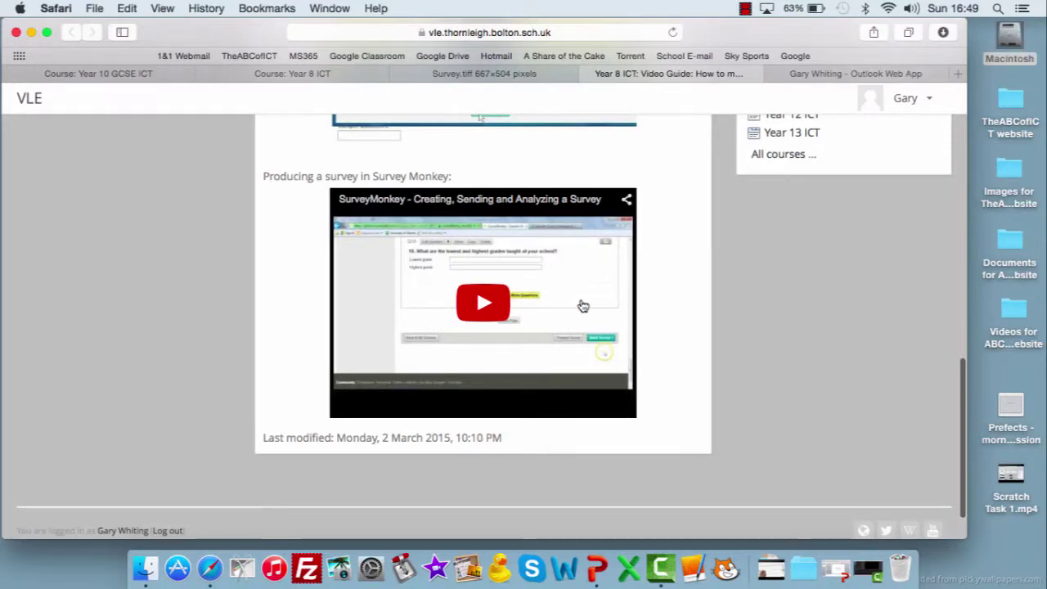
{"action": "scroll", "coordinate": [581, 304], "scroll_direction": "up", "scroll_amount": 3}
{"action": "scroll", "coordinate": [580, 304], "scroll_direction": "up", "scroll_amount": 15}
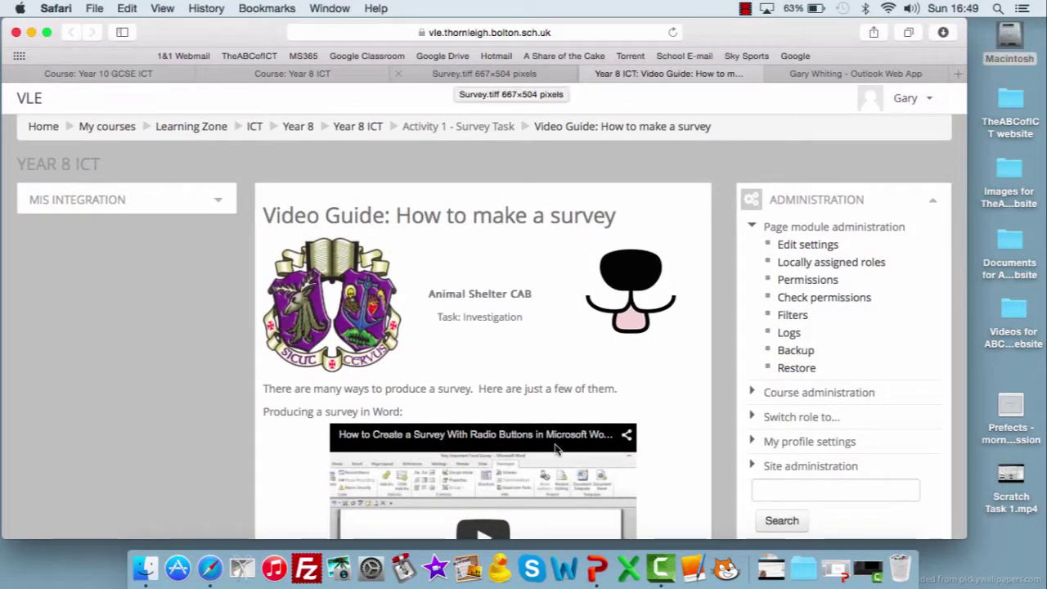
{"action": "left_click", "coordinate": [576, 580]}
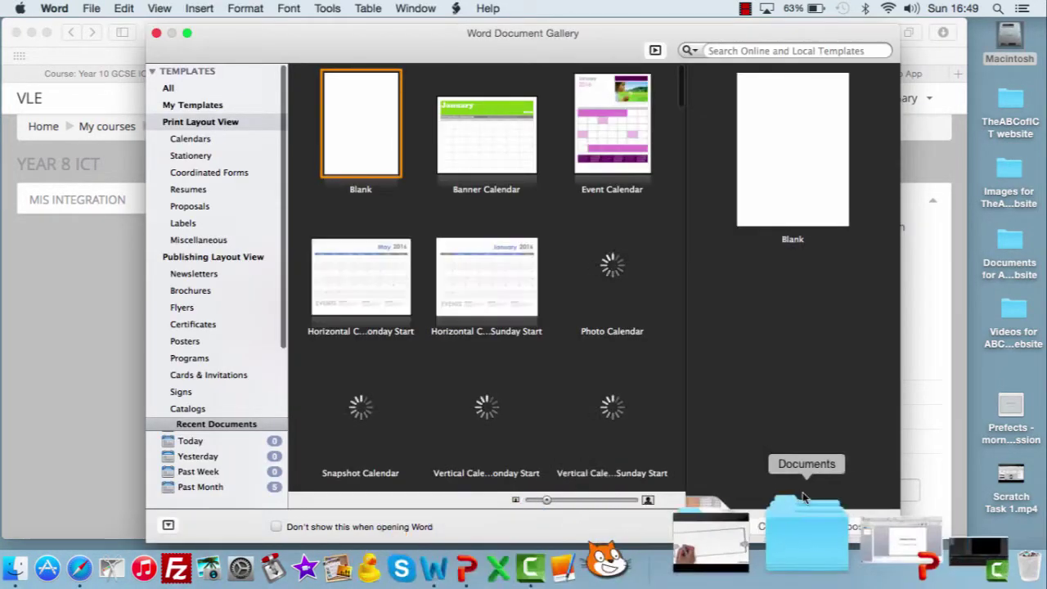
Create a blank document, zoom in, and type the centred heading 'Animal Shelter Survey'.
{"action": "left_click", "coordinate": [856, 526]}
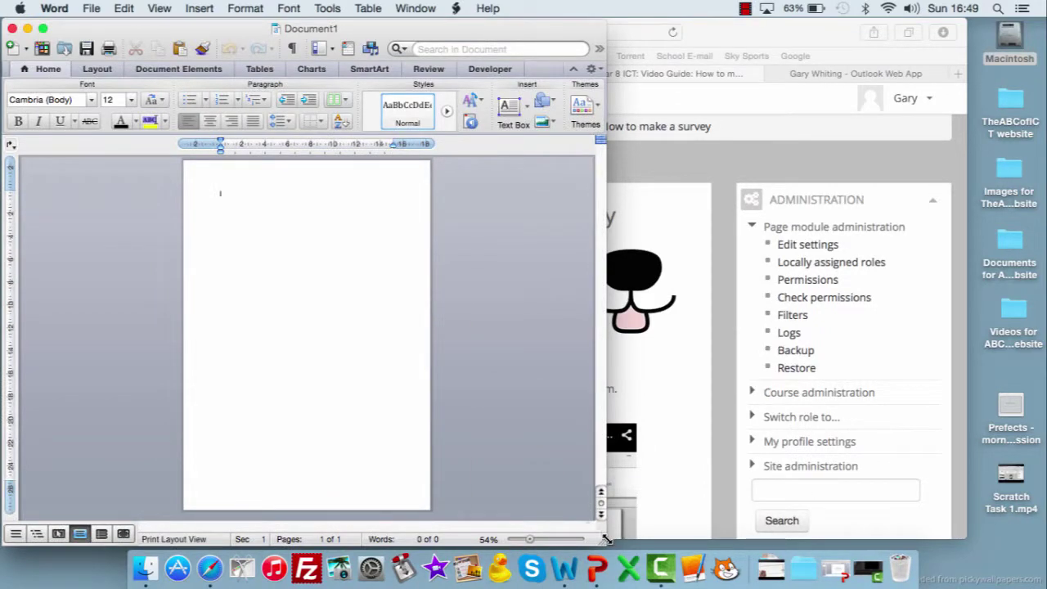
{"action": "mouse_move", "coordinate": [530, 541]}
{"action": "left_mouse_down"}
{"action": "mouse_move", "coordinate": [554, 544]}
{"action": "mouse_move", "coordinate": [540, 545]}
{"action": "left_mouse_up"}
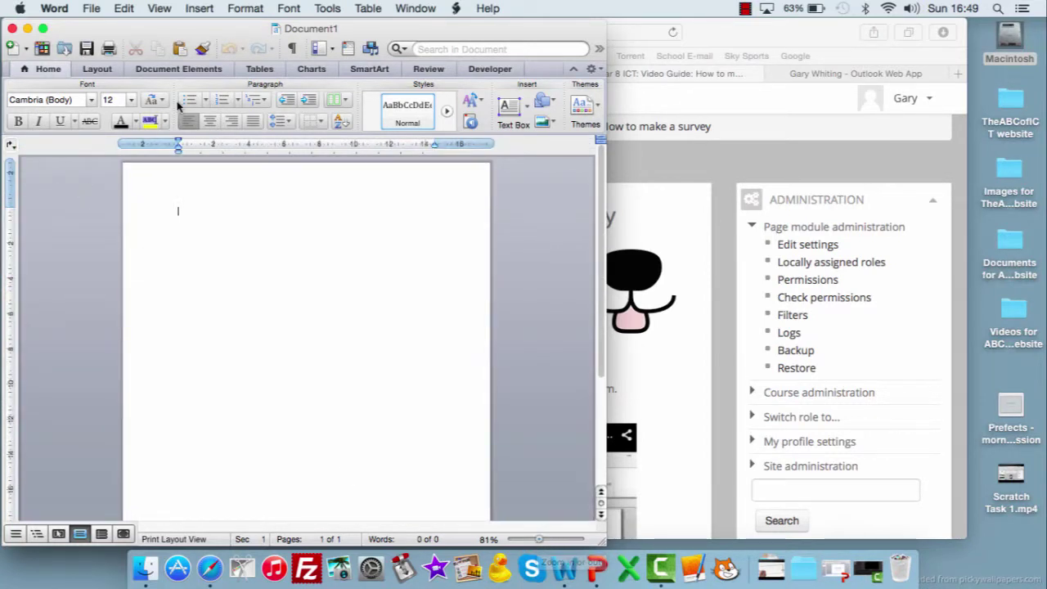
{"action": "left_click", "coordinate": [209, 120]}
{"action": "type", "text": "As"}
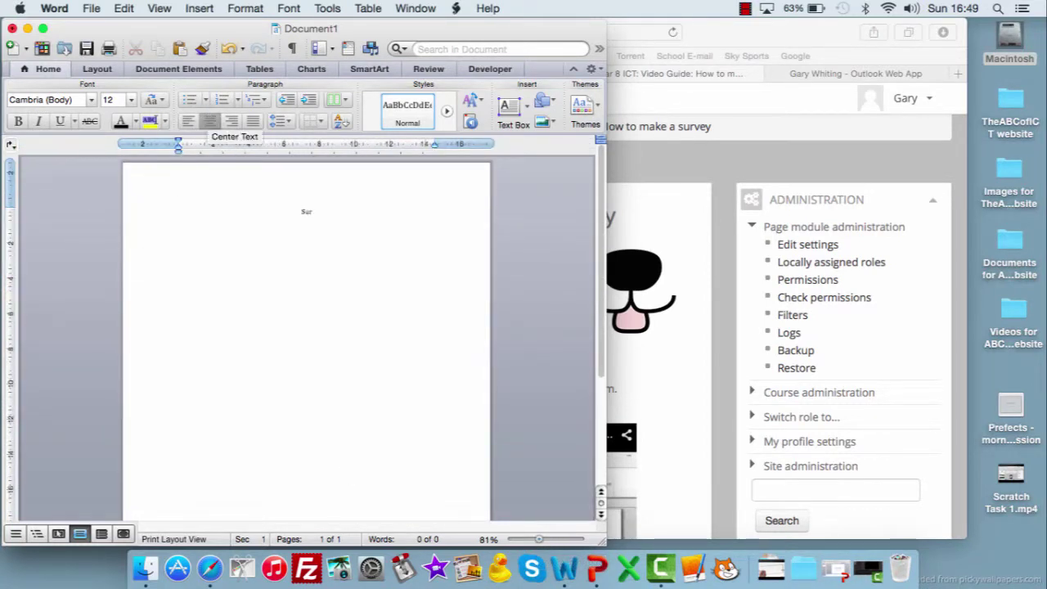
{"action": "key", "text": "BackSpace"}
{"action": "type", "text": "nimal Shelter Survey"}
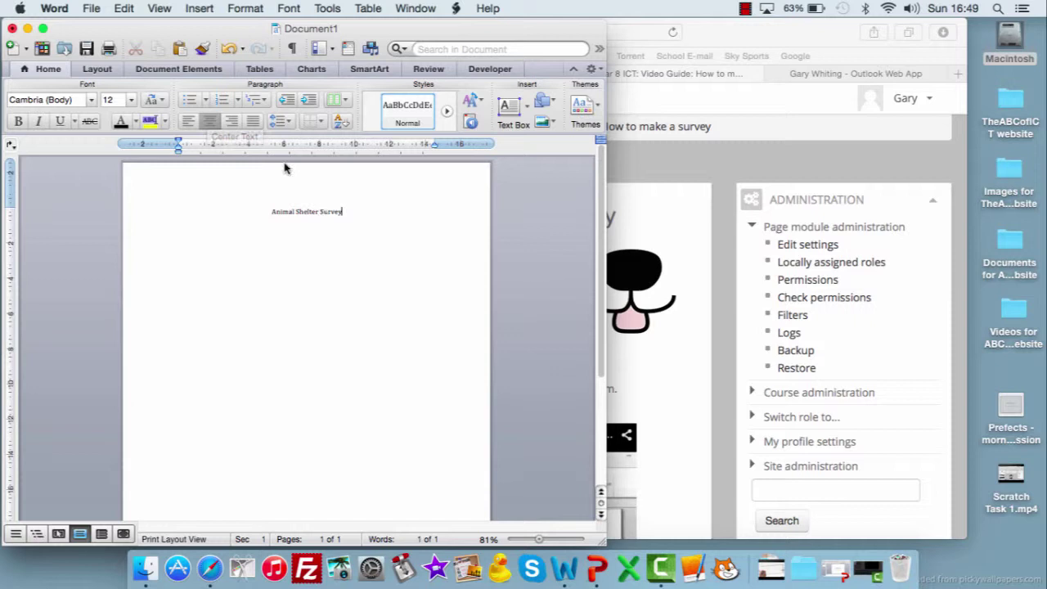
{"action": "left_click", "coordinate": [548, 540]}
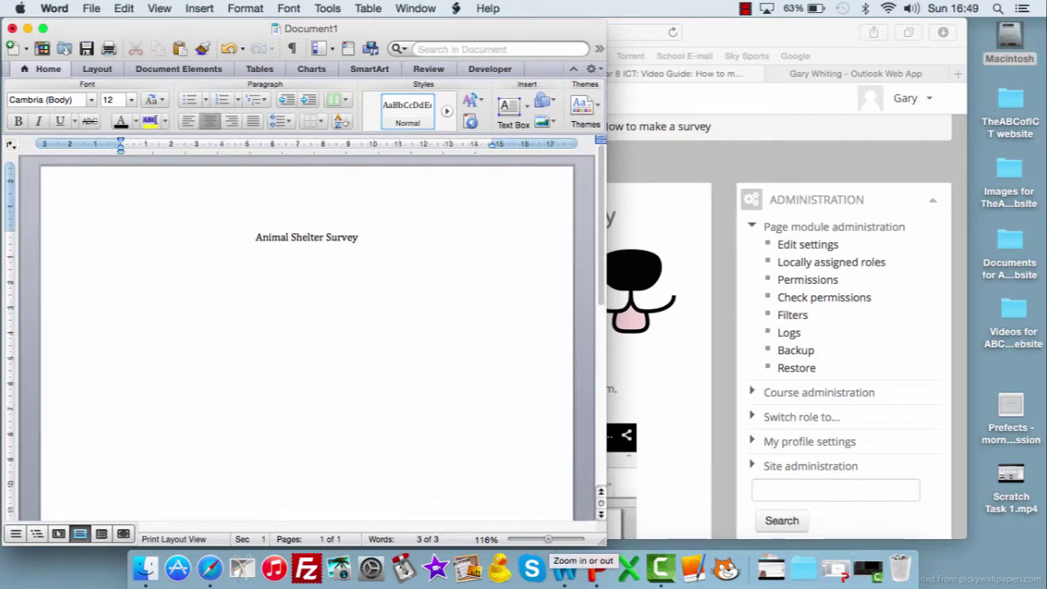
Add a left-aligned numbered question 1, 'What is your age?'.
{"action": "left_click", "coordinate": [187, 120]}
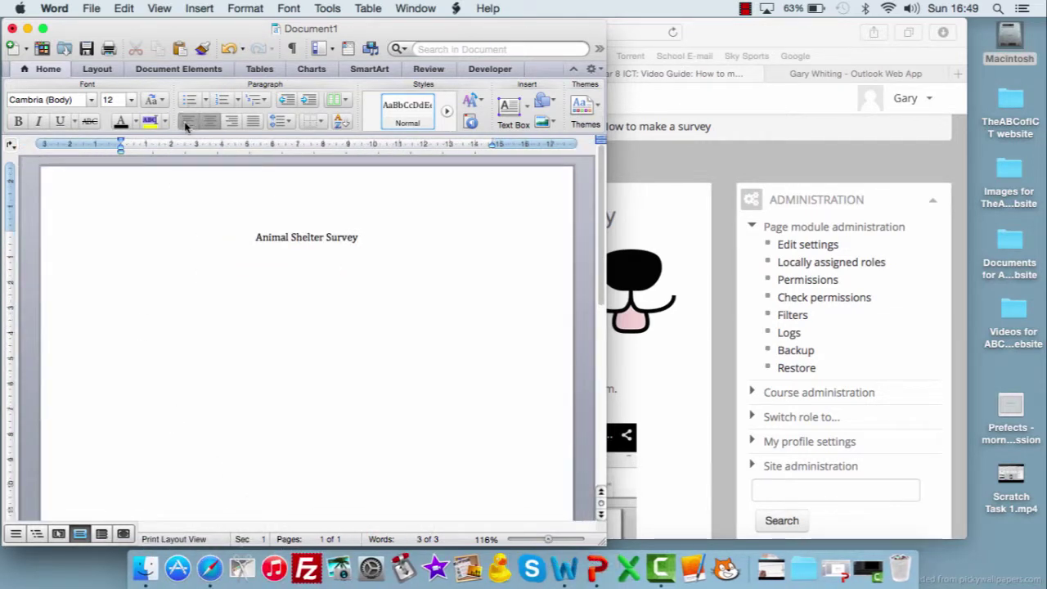
{"action": "left_click", "coordinate": [237, 102]}
{"action": "left_click", "coordinate": [306, 174]}
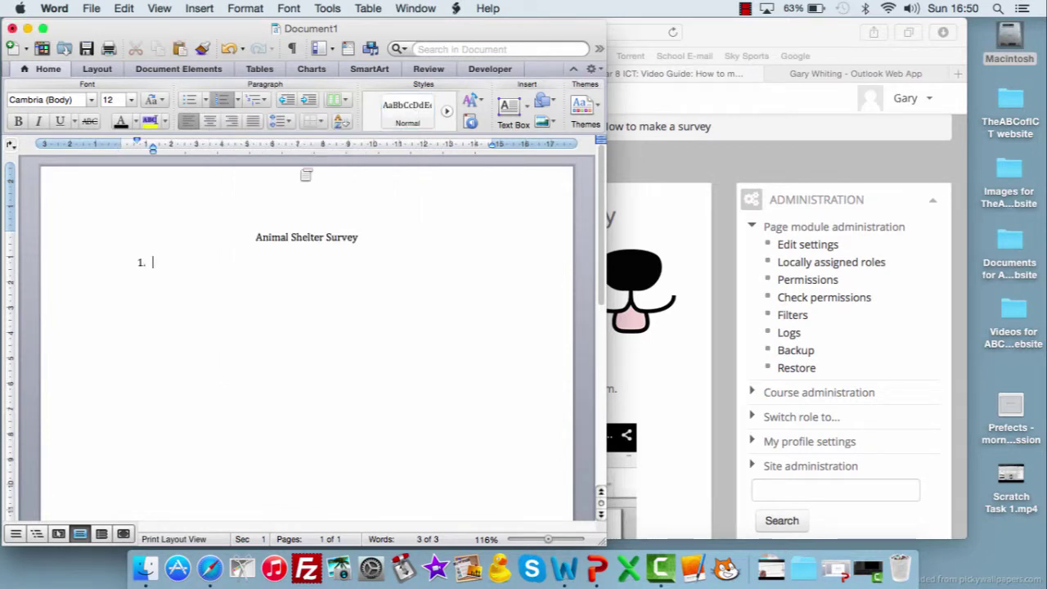
{"action": "type", "text": "What is your age?"}
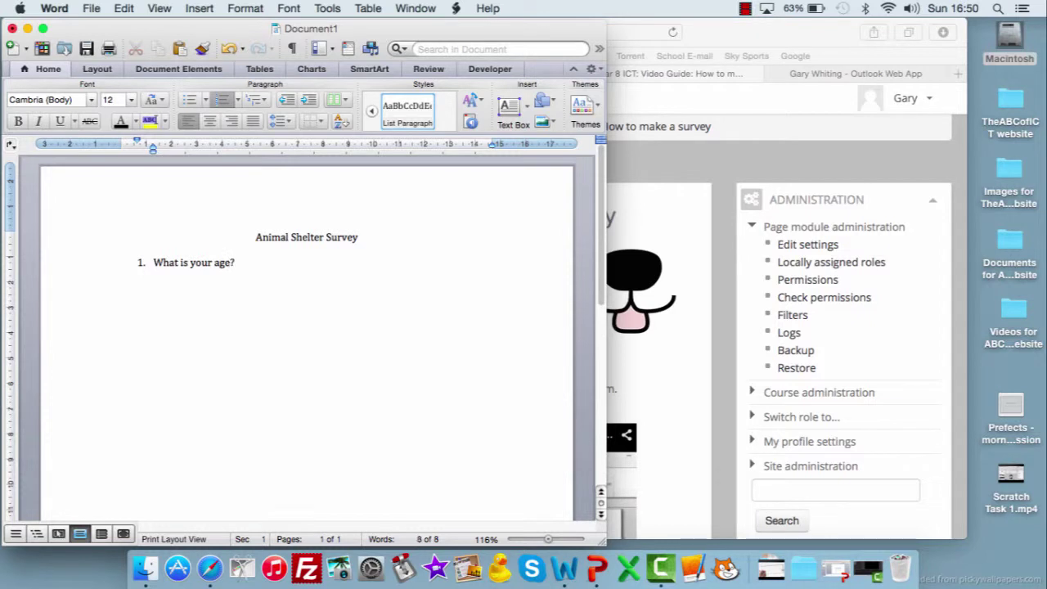
{"action": "key", "text": "Return"}
{"action": "key", "text": "BackSpace"}
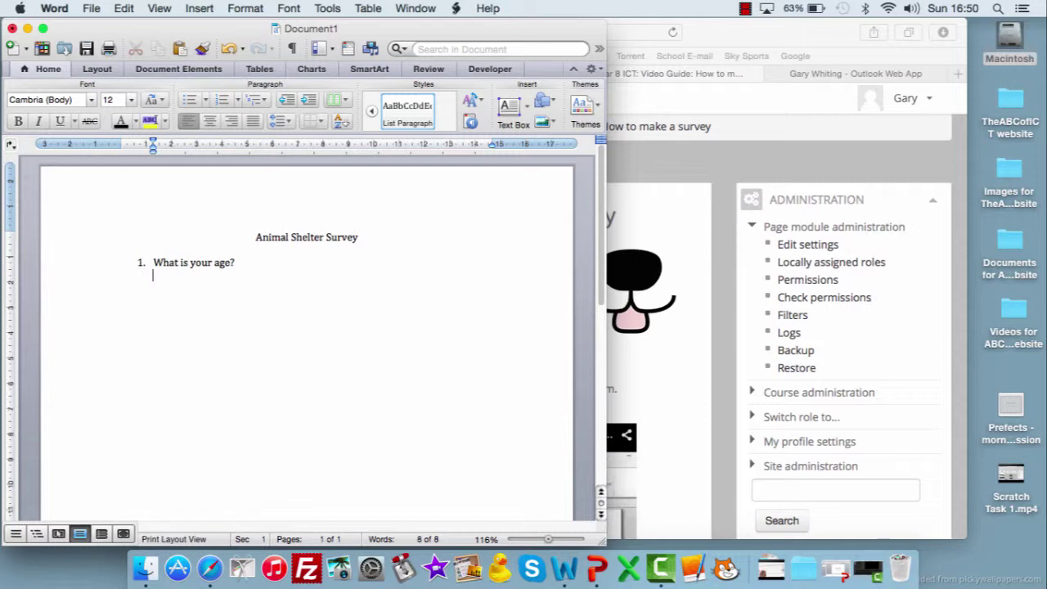
List square-bulleted age ranges 16-20, 21-29, 30-38, 39-47, 48-56 and 56+ beneath it.
{"action": "left_click", "coordinate": [206, 99]}
{"action": "left_click", "coordinate": [198, 189]}
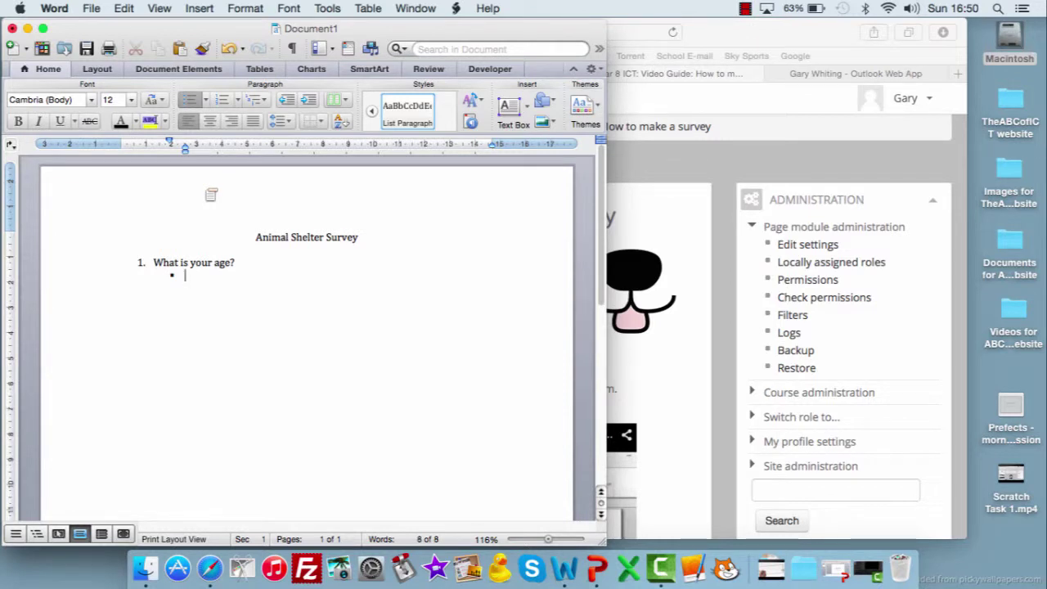
{"action": "type", "text": "16-20 "}
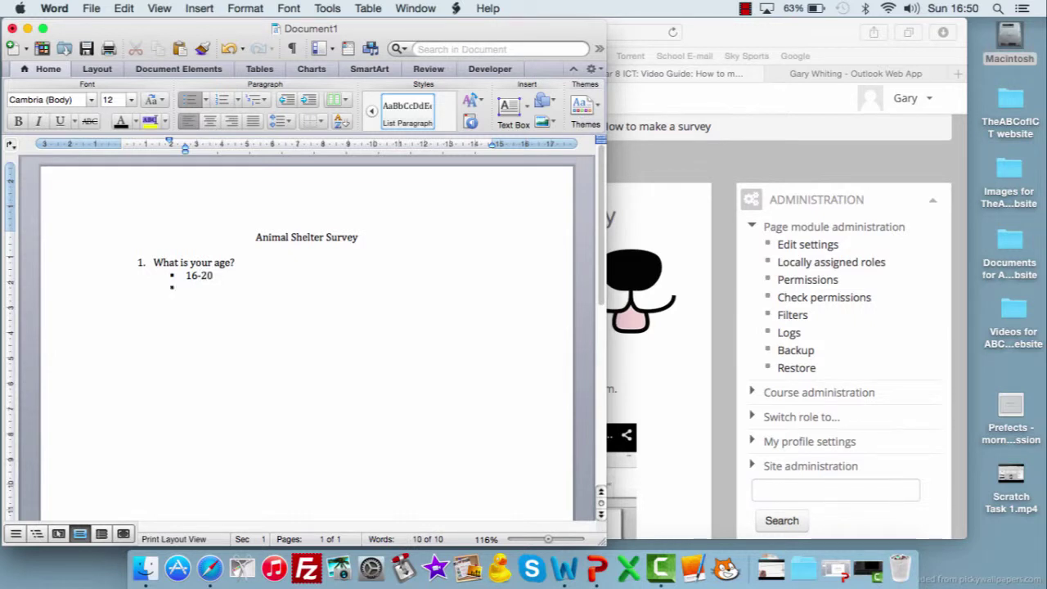
{"action": "type", "text": "2"}
{"action": "type", "text": "1-"}
{"action": "type", "text": "2"}
{"action": "type", "text": "9 "}
{"action": "type", "text": "30"}
{"action": "type", "text": "-"}
{"action": "type", "text": "38"}
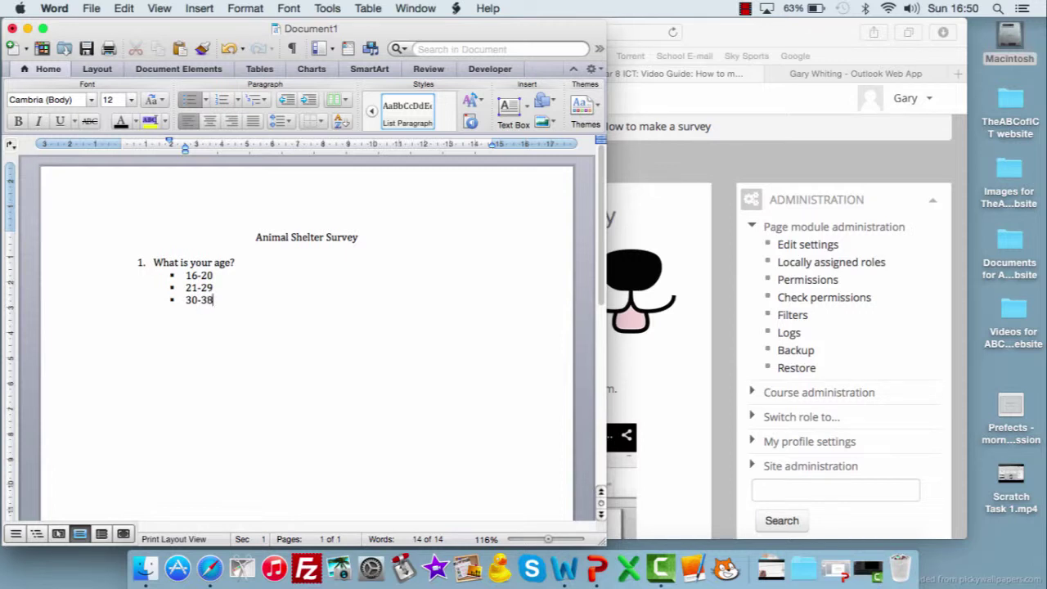
{"action": "key", "text": "Return"}
{"action": "type", "text": "39"}
{"action": "type", "text": "-4"}
{"action": "type", "text": "56"}
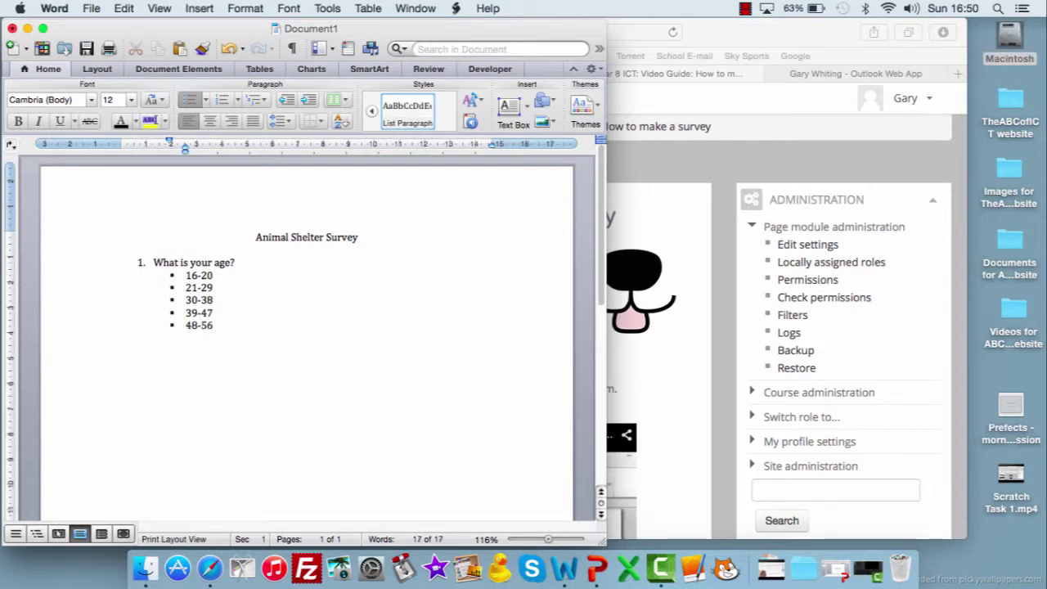
{"action": "key", "text": "Return"}
{"action": "type", "text": "56+"}
{"action": "key", "text": "Return"}
{"action": "key", "text": "Return"}
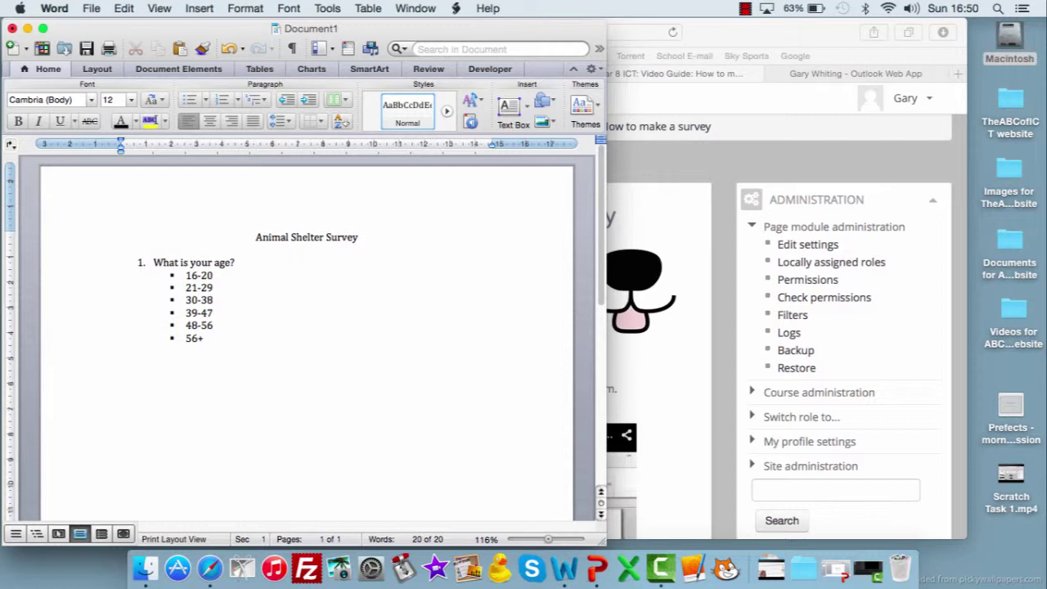
Type numbered question 2, 'What is your sex?'.
{"action": "type", "text": "2. What is"}
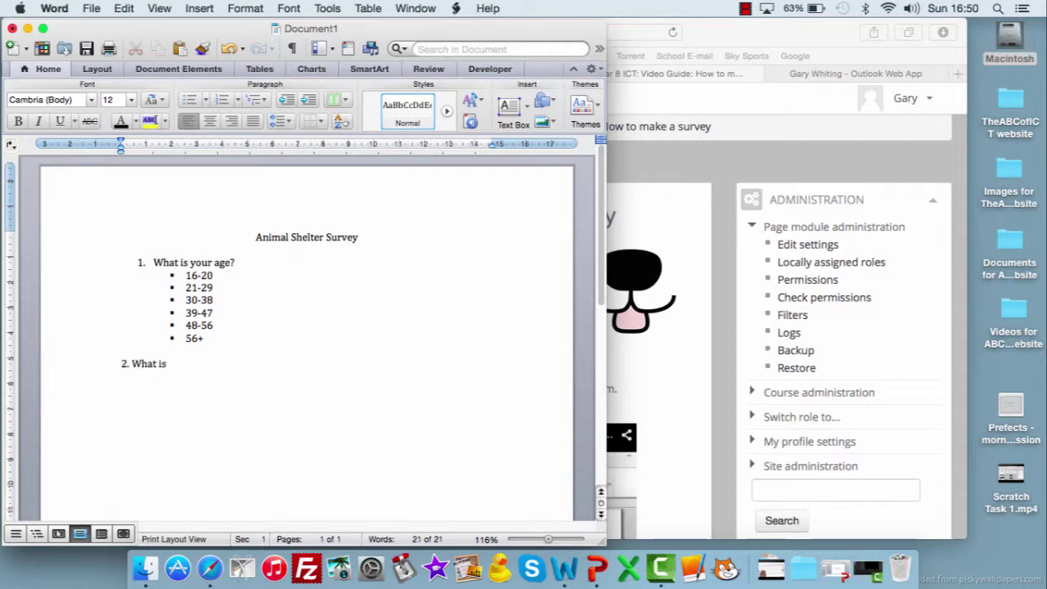
{"action": "type", "text": " your sex>"}
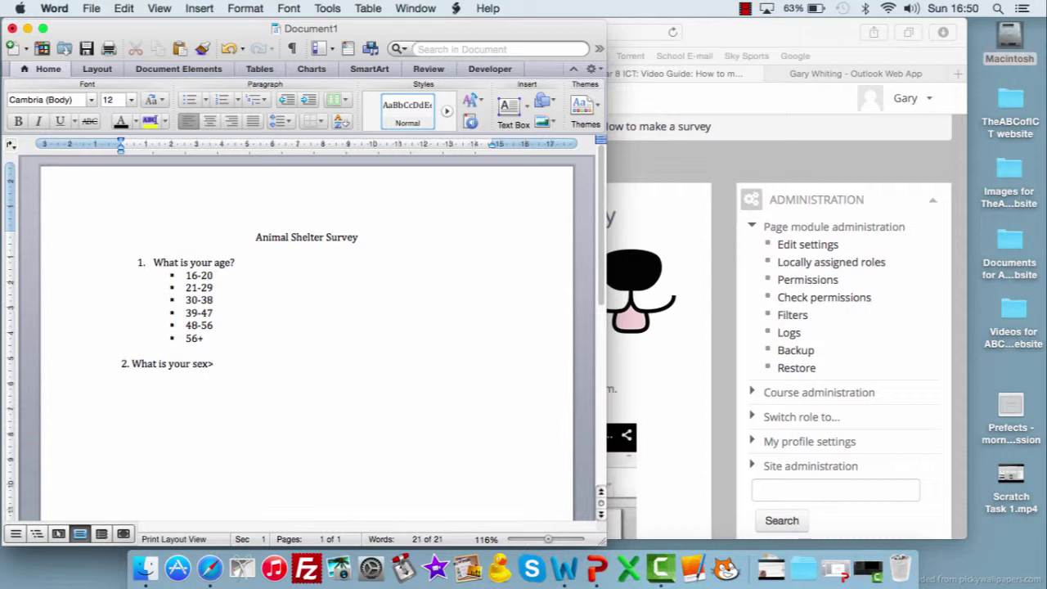
{"action": "key", "text": "BackSpace"}
{"action": "type", "text": "?"}
{"action": "key", "text": "Return"}
{"action": "key", "text": "BackSpace"}
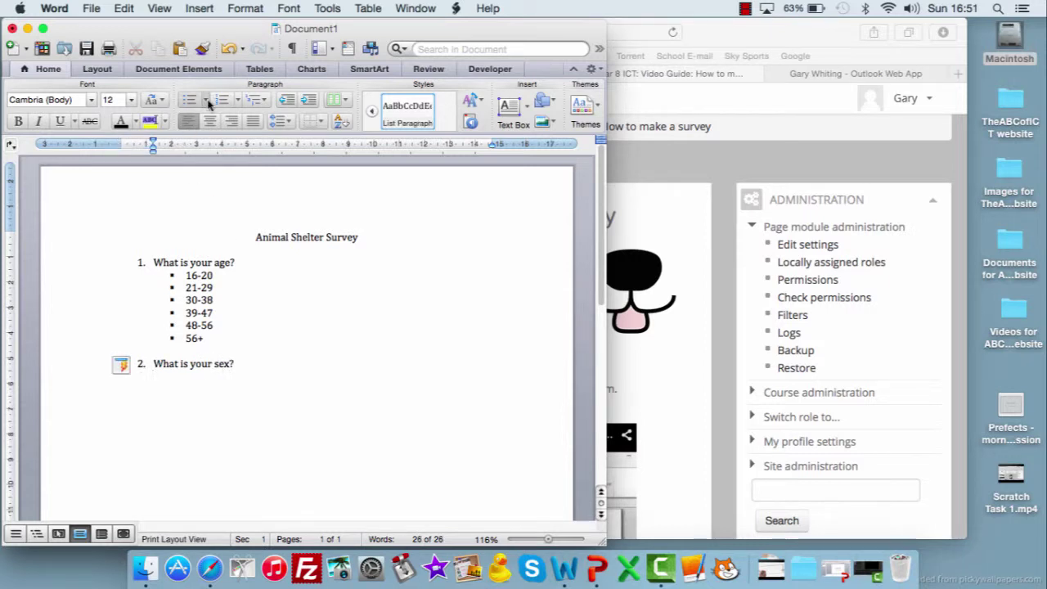
Add square-bulleted answers Male and Female, then end the bullet list.
{"action": "left_click", "coordinate": [207, 100]}
{"action": "left_click", "coordinate": [204, 152]}
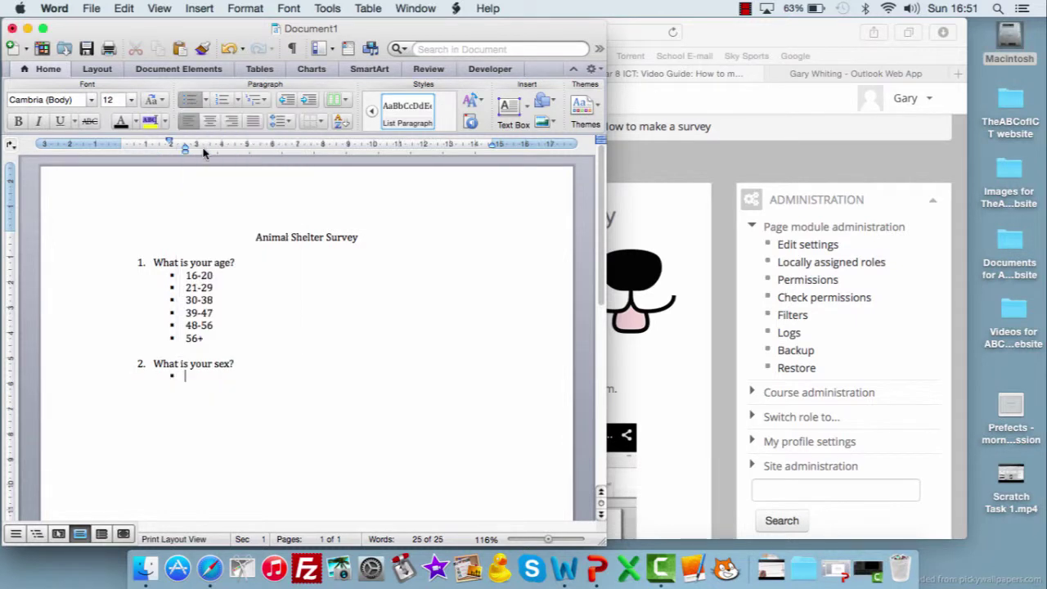
{"action": "type", "text": "Male"}
{"action": "key", "text": "Return"}
{"action": "type", "text": "Female"}
{"action": "key", "text": "BackSpace"}
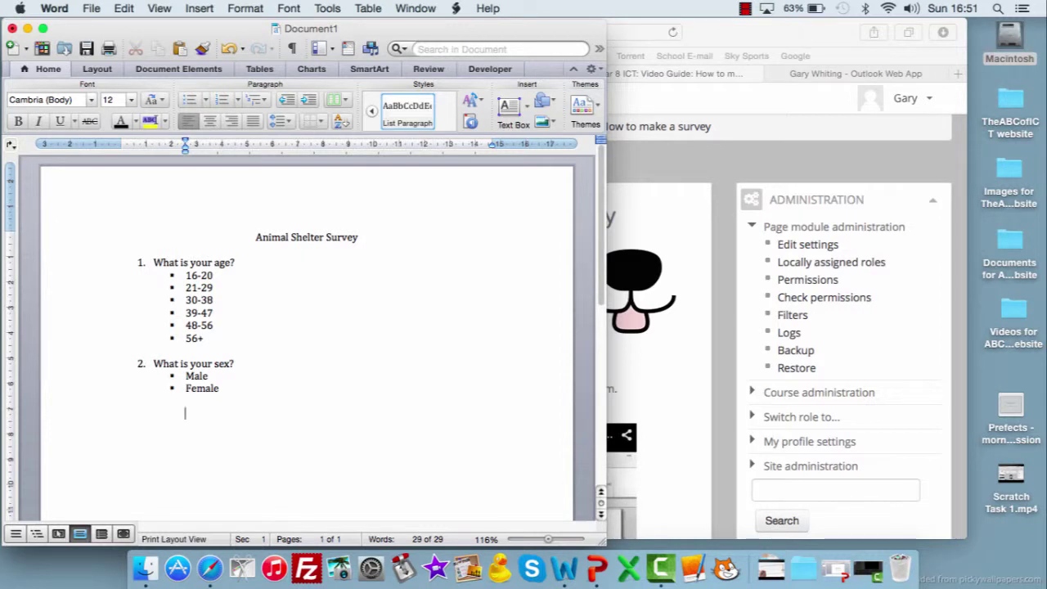
{"action": "key", "text": "BackSpace"}
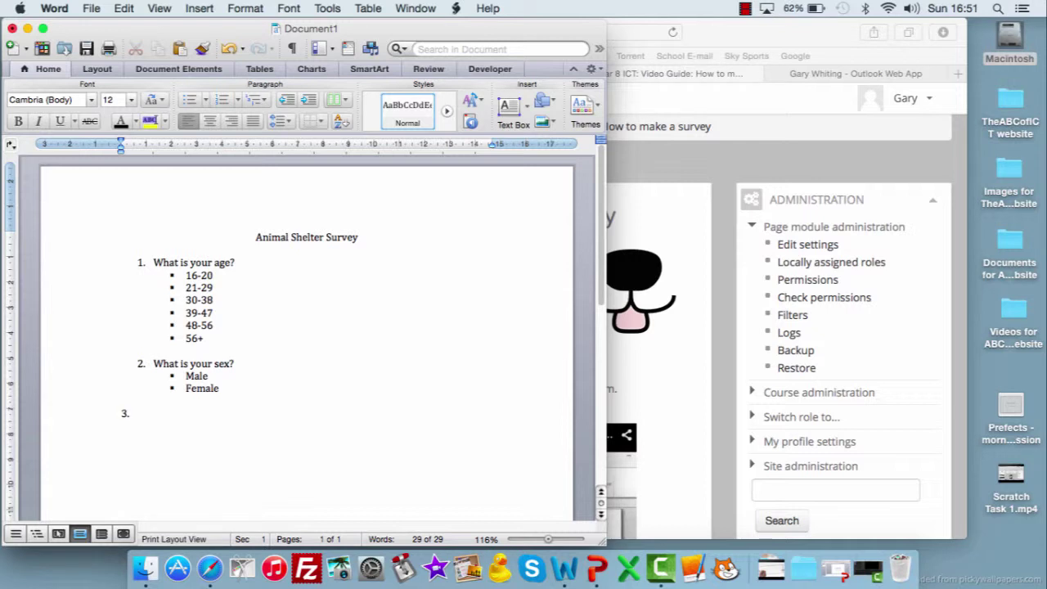
Type question 3 'What is your annual income?' with square-bulleted ranges 12,000-20,000 and 20,001-30,000.
{"action": "type", "text": "3. What is your annual income"}
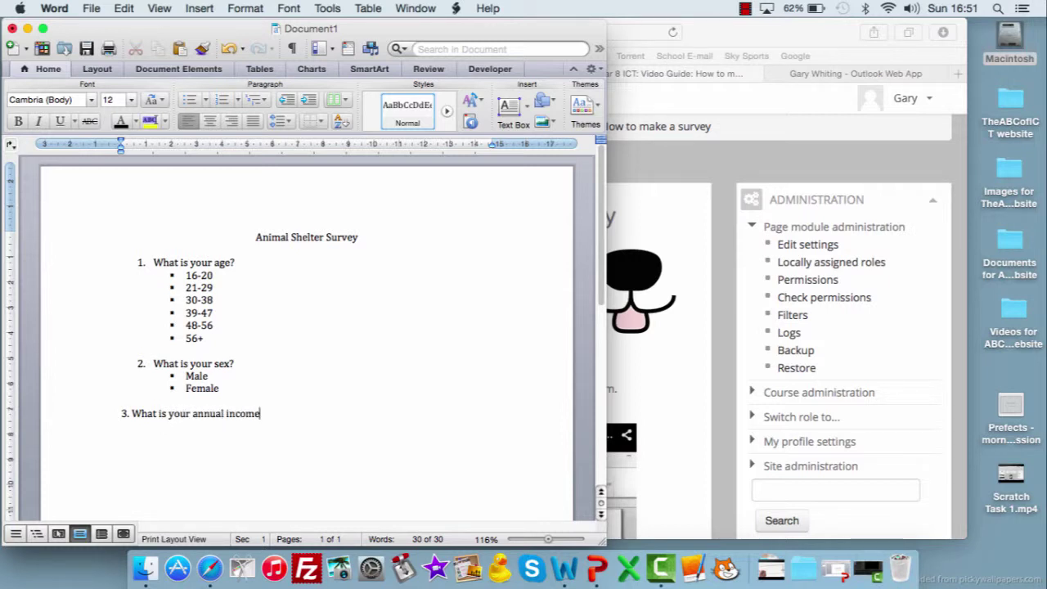
{"action": "type", "text": "?"}
{"action": "key", "text": "Return"}
{"action": "key", "text": "BackSpace"}
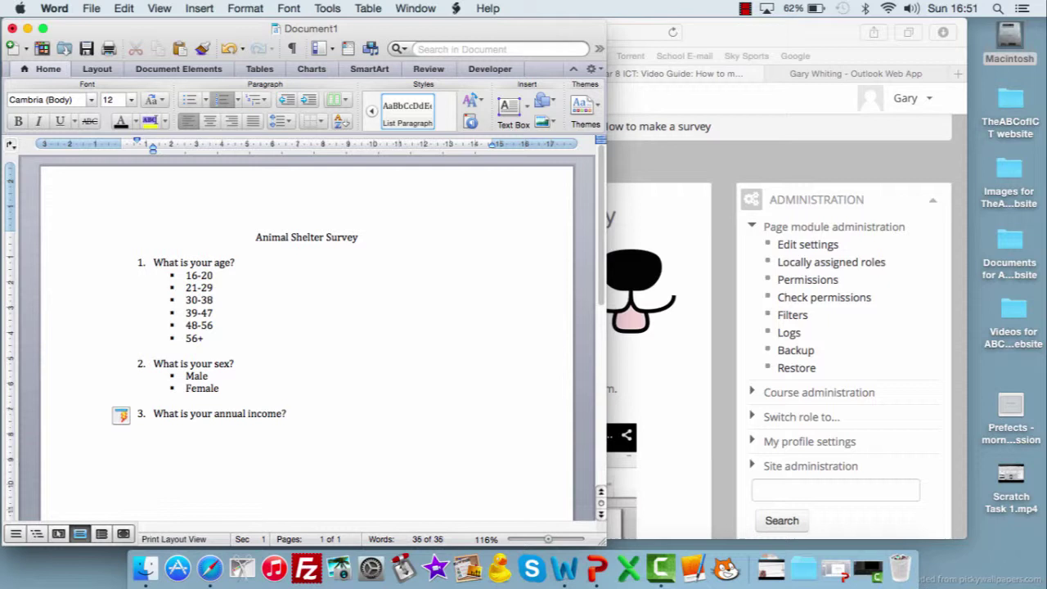
{"action": "left_click", "coordinate": [206, 99]}
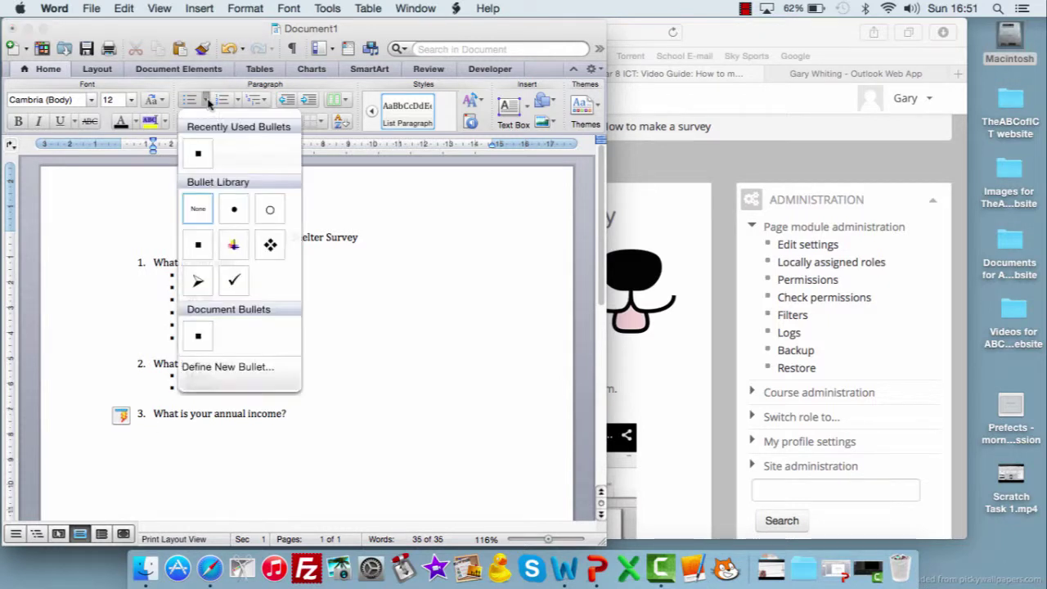
{"action": "left_click", "coordinate": [198, 154]}
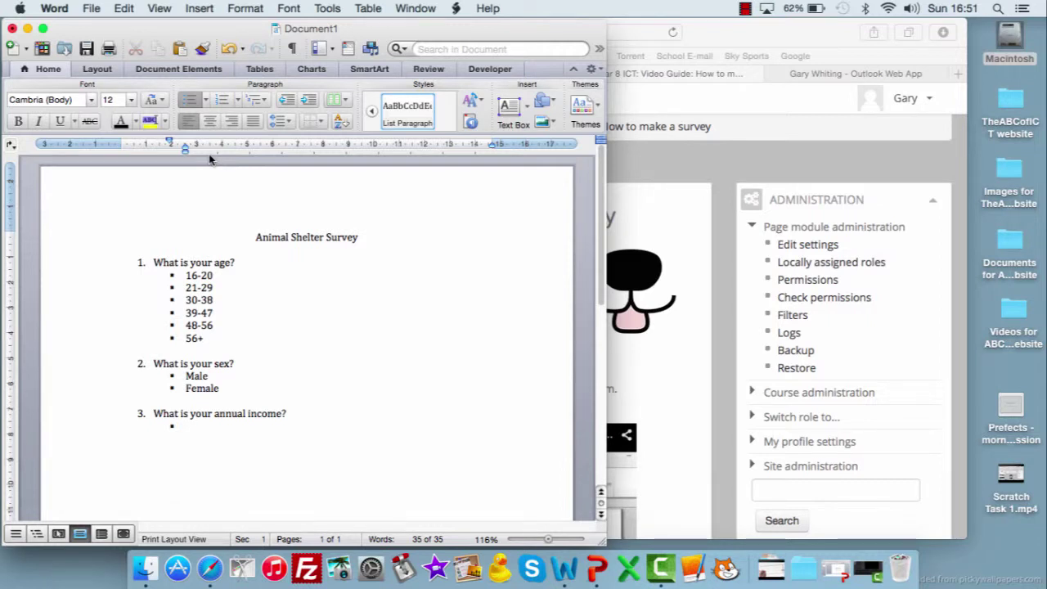
{"action": "type", "text": "12,000-20"}
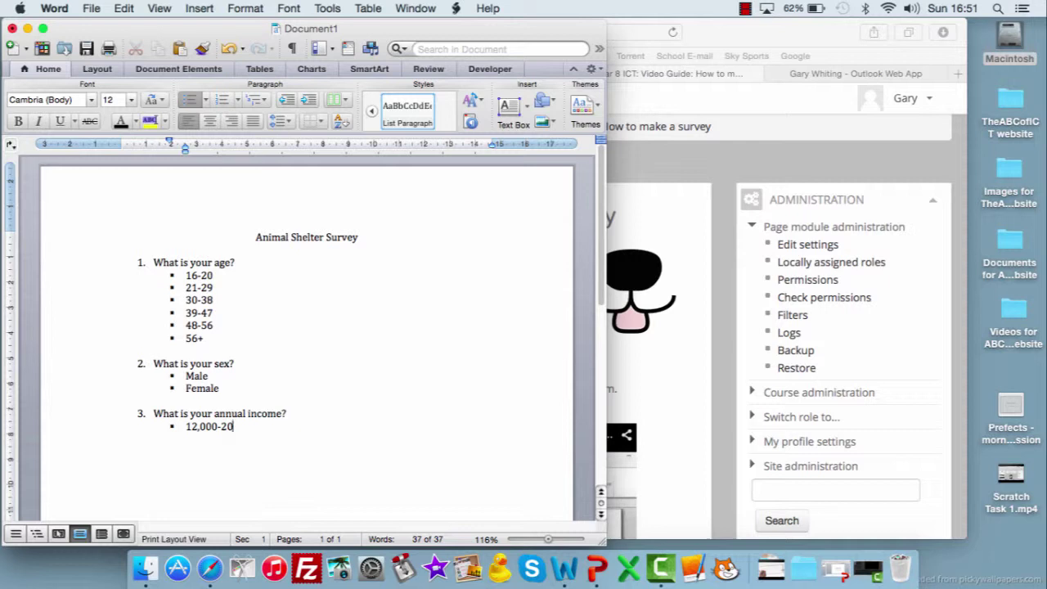
{"action": "type", "text": ",000 "}
{"action": "type", "text": "20"}
{"action": "type", "text": ",001"}
{"action": "type", "text": "-30"}
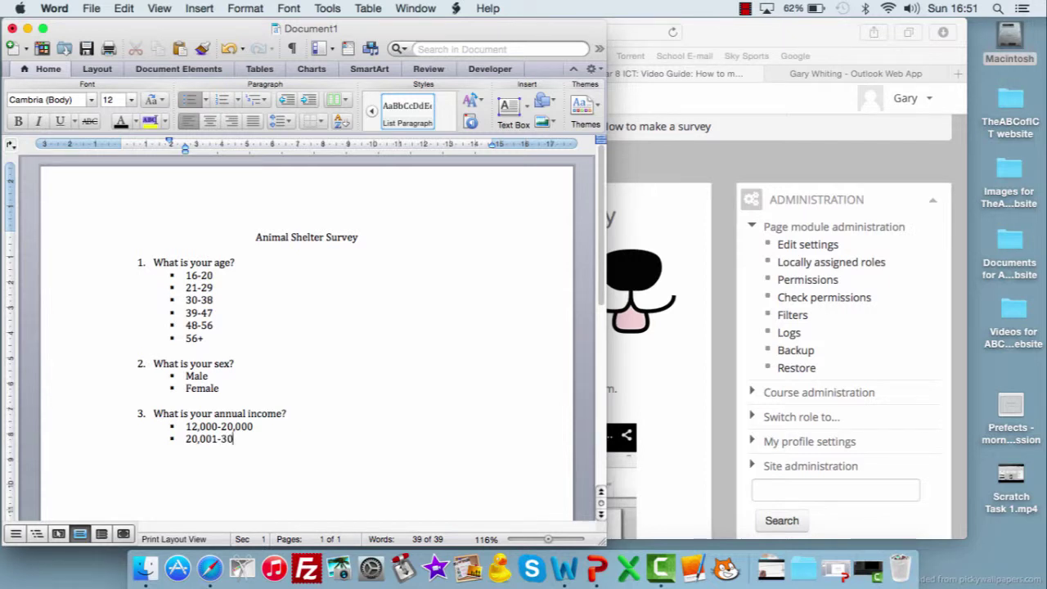
{"action": "type", "text": ",000"}
Duplicate the 20,001-30,000 bullet twice by copying and pasting it.
{"action": "key", "text": "shift+Home"}
{"action": "key", "text": "super+c"}
{"action": "key", "text": "Right"}
{"action": "key", "text": "Return"}
{"action": "key", "text": "Return"}
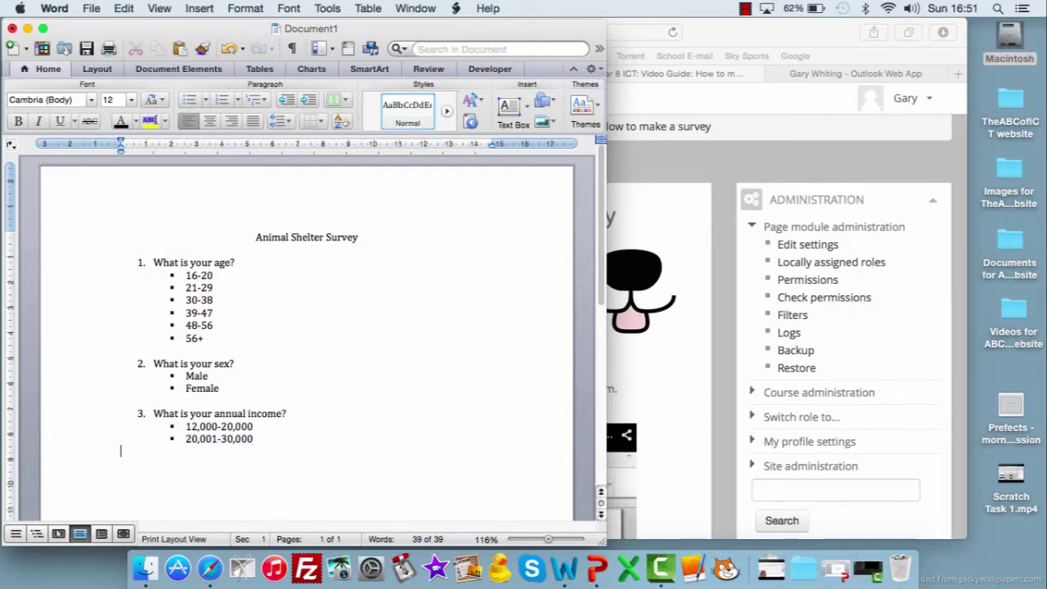
{"action": "key", "text": "super+z"}
{"action": "key", "text": "super+v"}
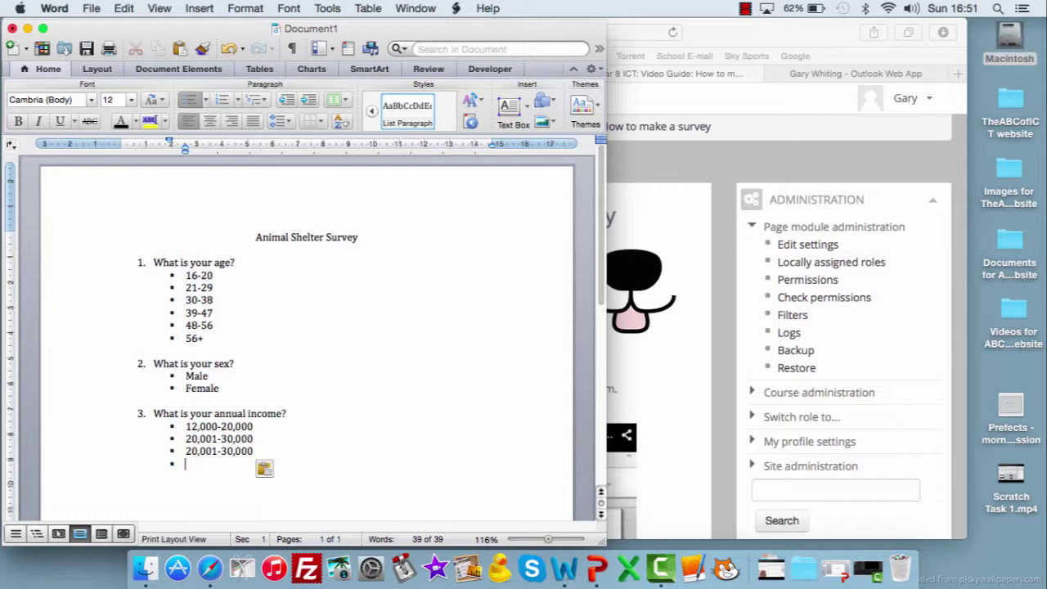
{"action": "key", "text": "super+v"}
Change the copies' lower bounds to 30,001 and 40,001.
{"action": "key", "text": "Up"}
{"action": "key", "text": "Up"}
{"action": "key", "text": "Right"}
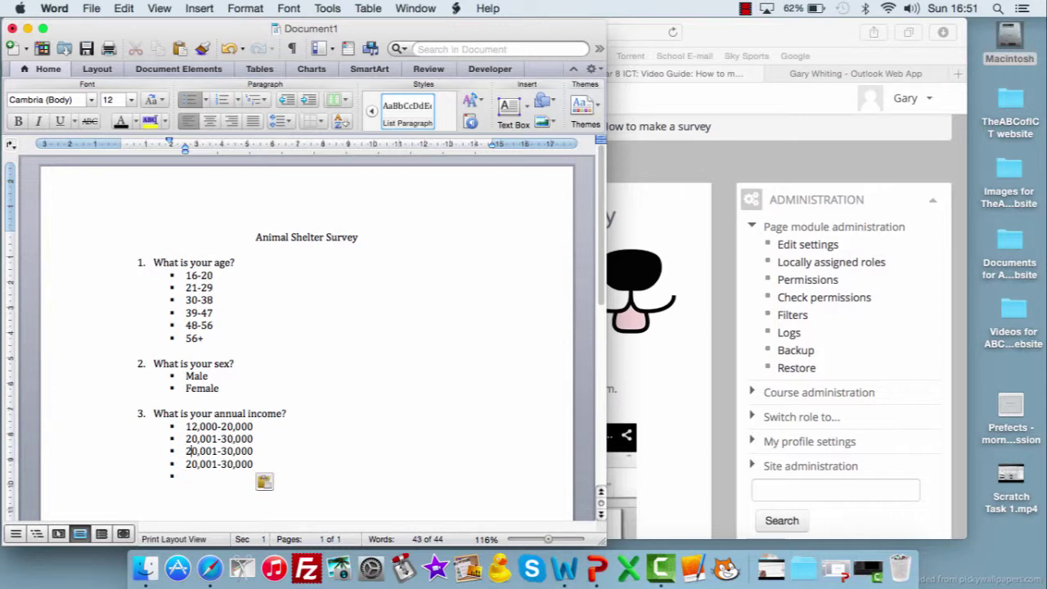
{"action": "key", "text": "BackSpace"}
{"action": "type", "text": "3"}
{"action": "key", "text": "Down"}
{"action": "key", "text": "BackSpace"}
{"action": "type", "text": "4"}
Change their upper bounds to 40,000 and 50,000, add a final 50,000+ bullet and end the list.
{"action": "key", "text": "Right"}
{"action": "key", "text": "Right"}
{"action": "key", "text": "Right"}
{"action": "key", "text": "Right"}
{"action": "key", "text": "Right"}
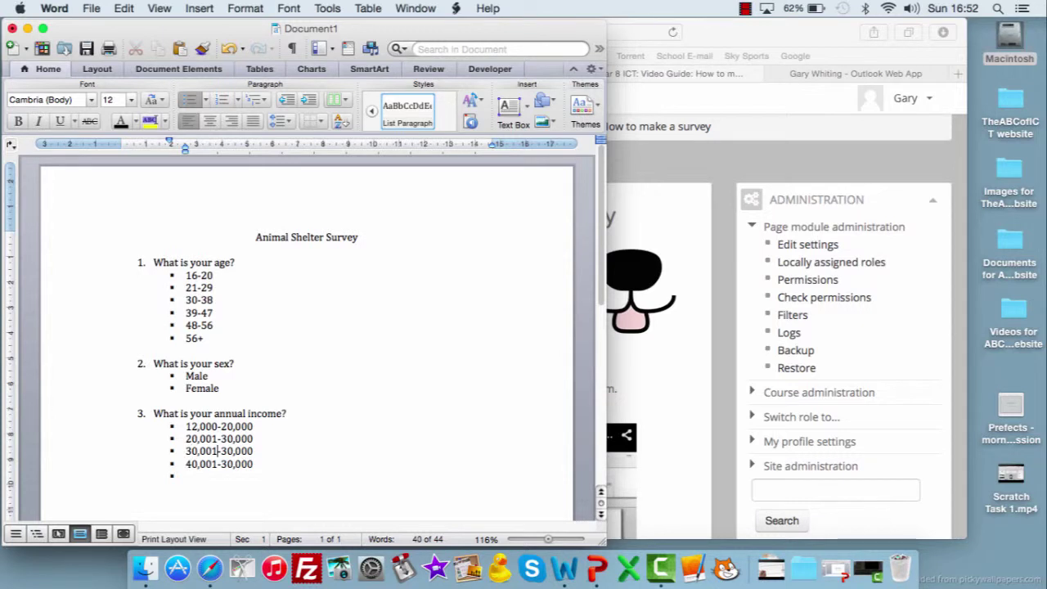
{"action": "key", "text": "Left"}
{"action": "key", "text": "Left"}
{"action": "key", "text": "BackSpace"}
{"action": "type", "text": "4"}
{"action": "key", "text": "BackSpace"}
{"action": "type", "text": "5"}
{"action": "left_click", "coordinate": [186, 476]}
{"action": "type", "text": "50,000"}
{"action": "key", "text": "Return"}
{"action": "key", "text": "Return"}
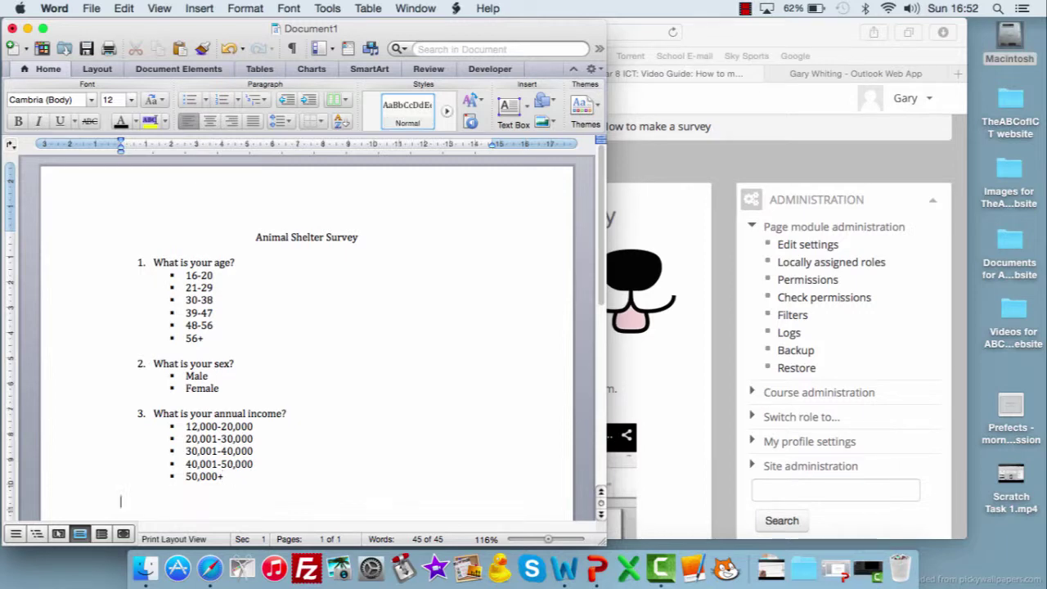
Recheck the Activity 1 survey question list in Safari, then minimise it and return to Word.
{"action": "left_click", "coordinate": [667, 180]}
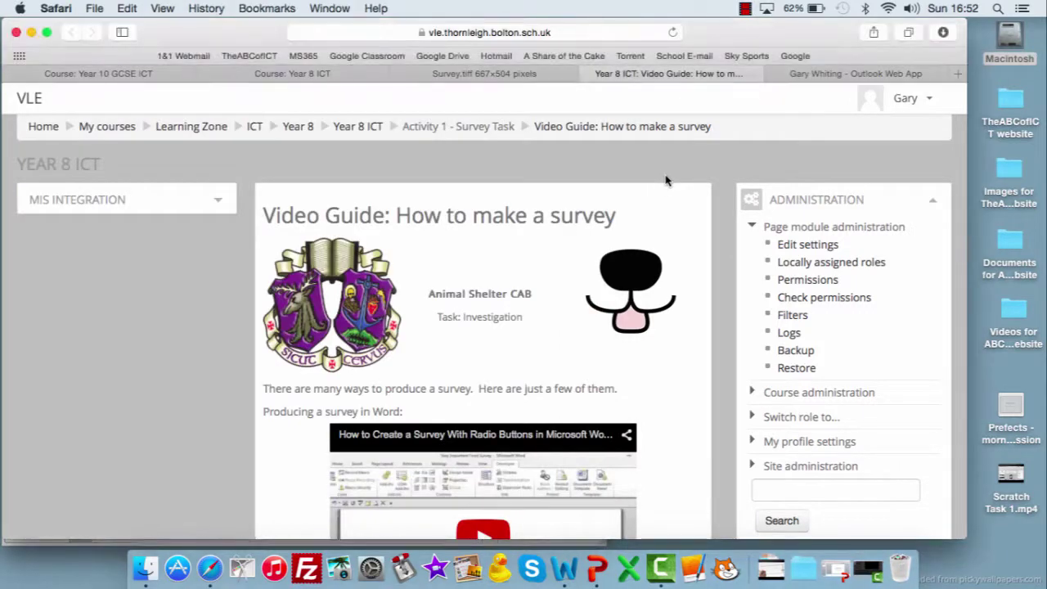
{"action": "left_click", "coordinate": [492, 77]}
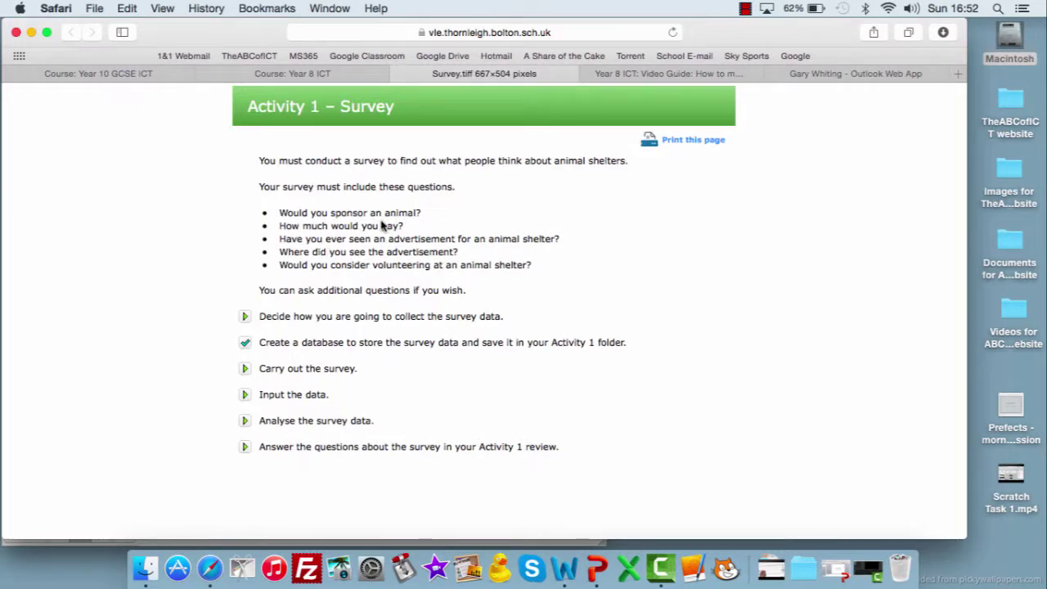
{"action": "left_click", "coordinate": [31, 33]}
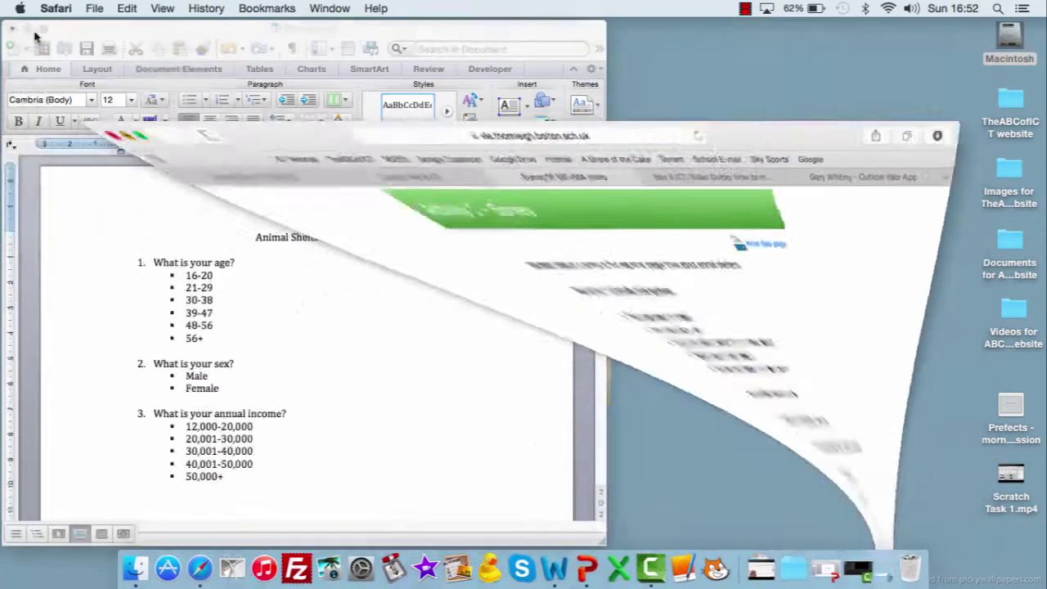
{"action": "left_click", "coordinate": [181, 501]}
Type numbered question 4, 'Would you sponsor an animal?'.
{"action": "type", "text": "W"}
{"action": "key", "text": "BackSpace"}
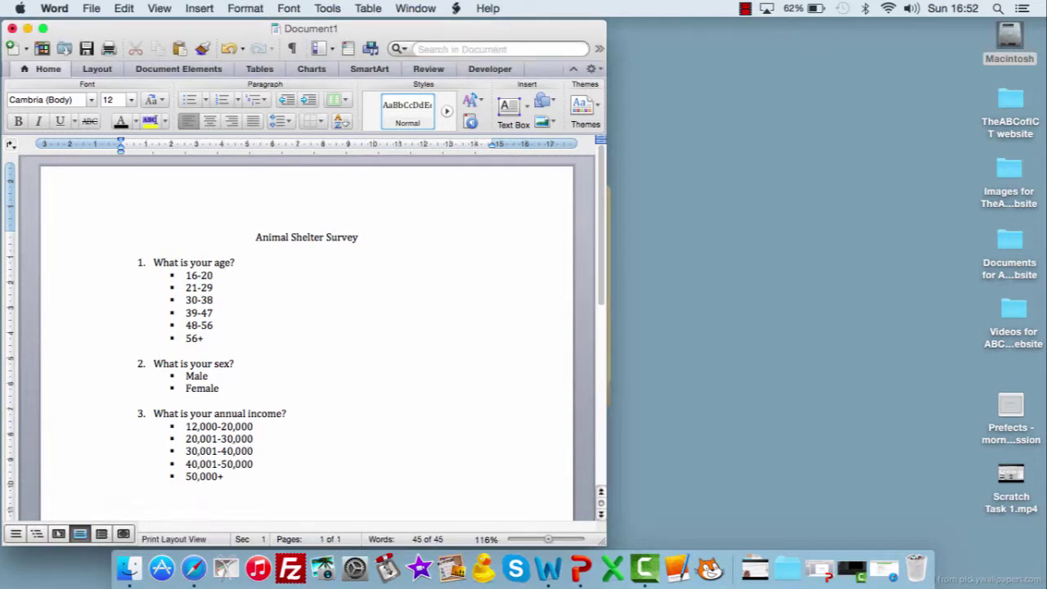
{"action": "type", "text": "4. Would y"}
{"action": "type", "text": "ou sp"}
{"action": "type", "text": "okn"}
{"action": "key", "text": "BackSpace"}
{"action": "key", "text": "BackSpace"}
{"action": "type", "text": "nsor"}
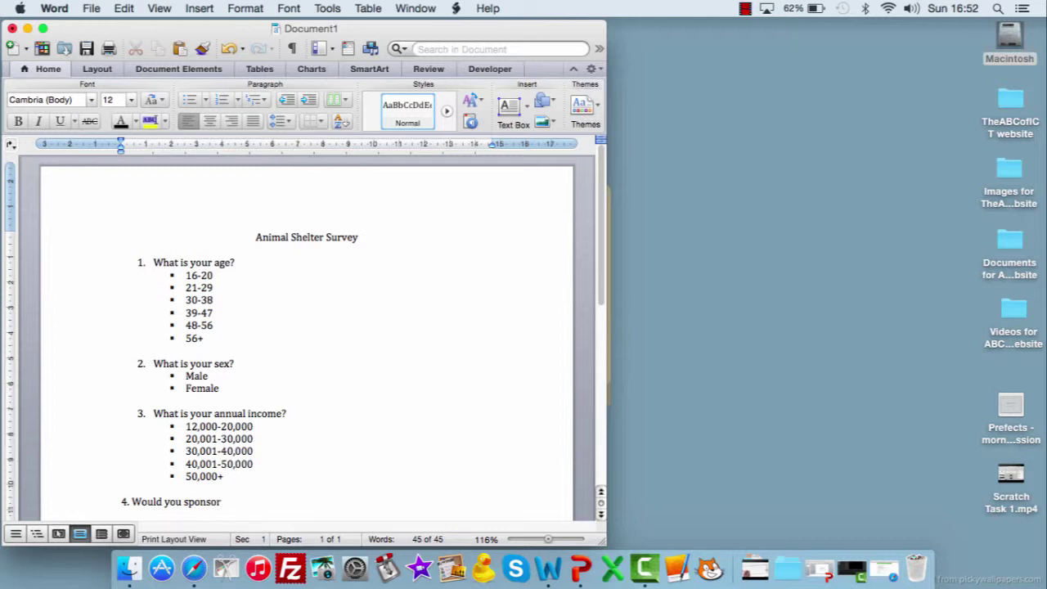
{"action": "type", "text": " an animal?"}
{"action": "key", "text": "Return"}
{"action": "key", "text": "BackSpace"}
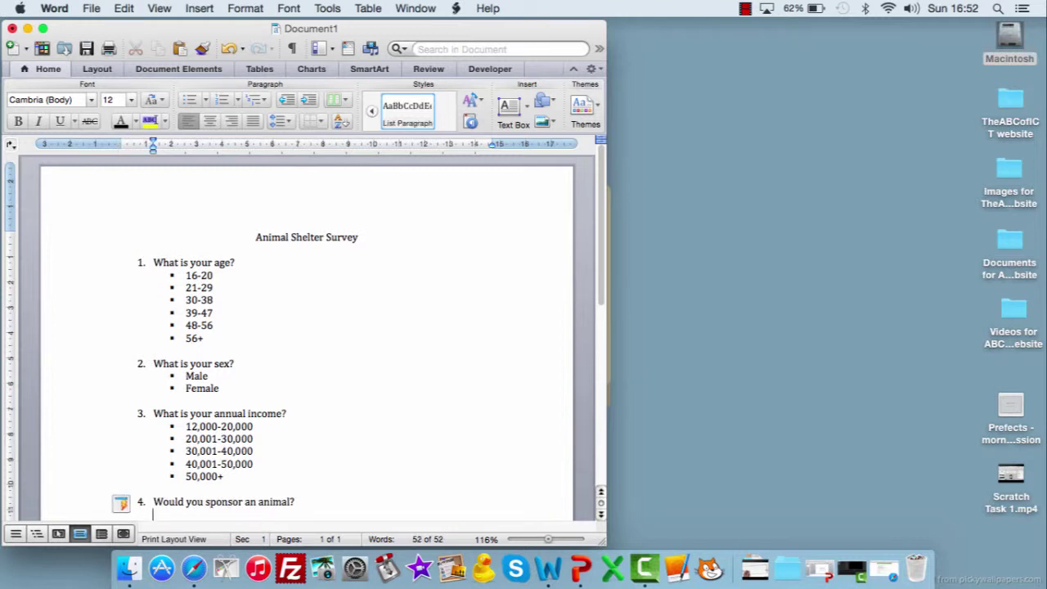
Add square-bulleted answers Yes and No, then bring Safari's task sheet back.
{"action": "left_click", "coordinate": [205, 99]}
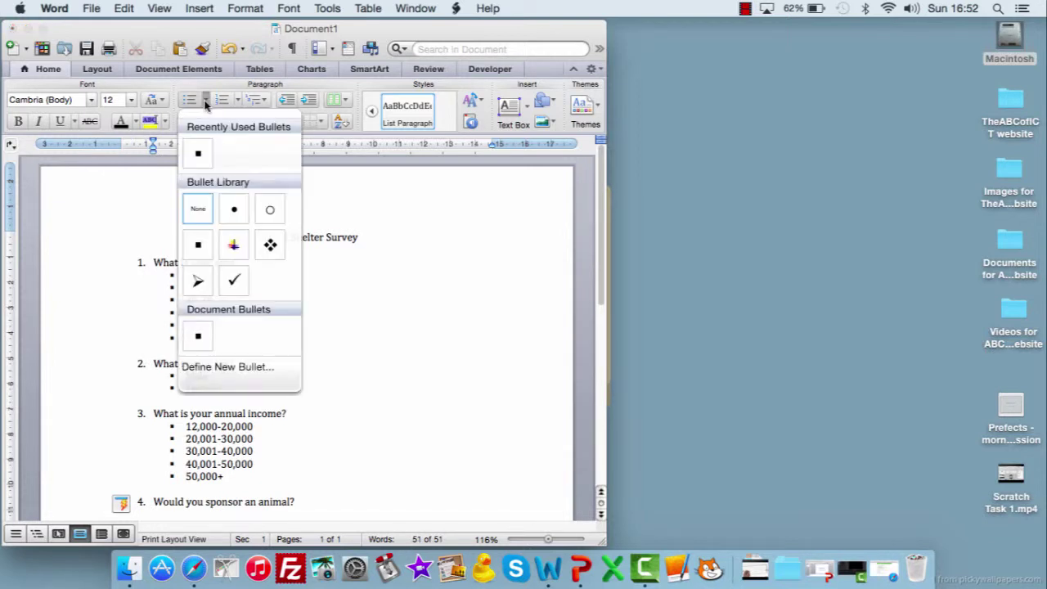
{"action": "left_click", "coordinate": [198, 153]}
{"action": "type", "text": "Yes"}
{"action": "key", "text": "Return"}
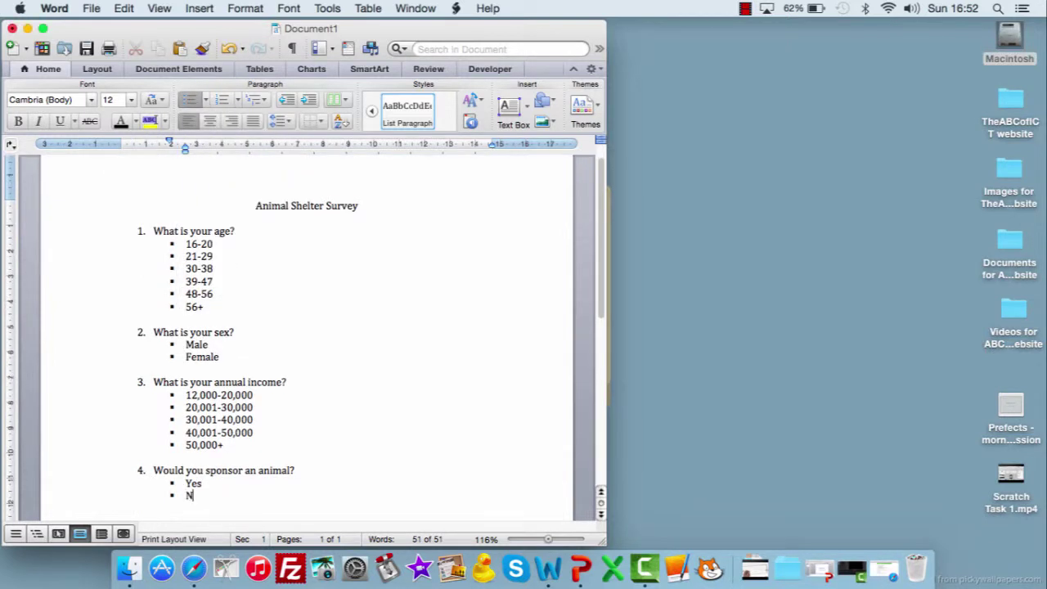
{"action": "scroll", "coordinate": [357, 235], "scroll_direction": "down", "scroll_amount": 2}
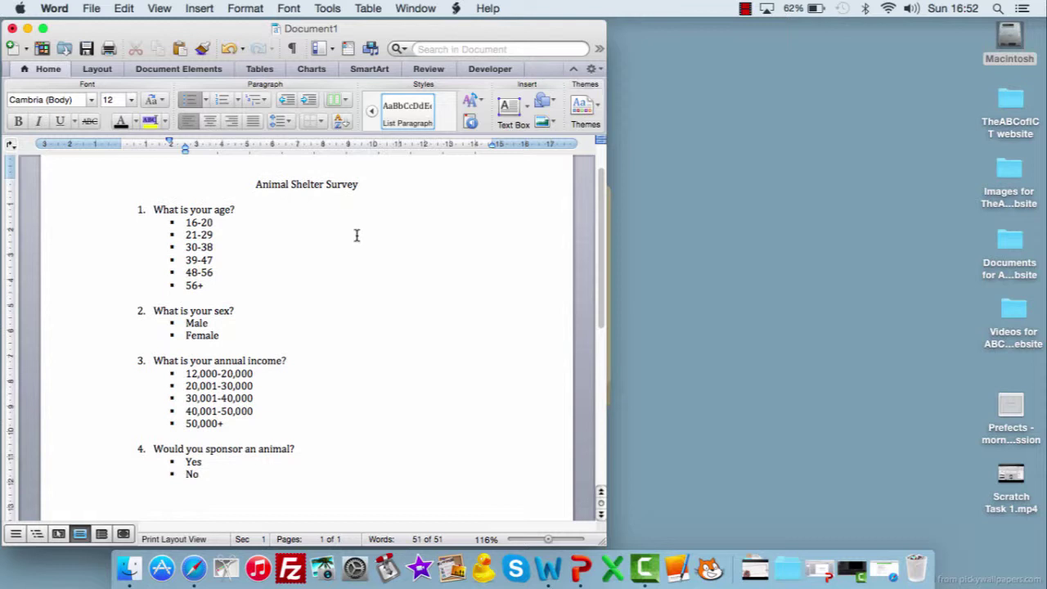
{"action": "key", "text": "Return"}
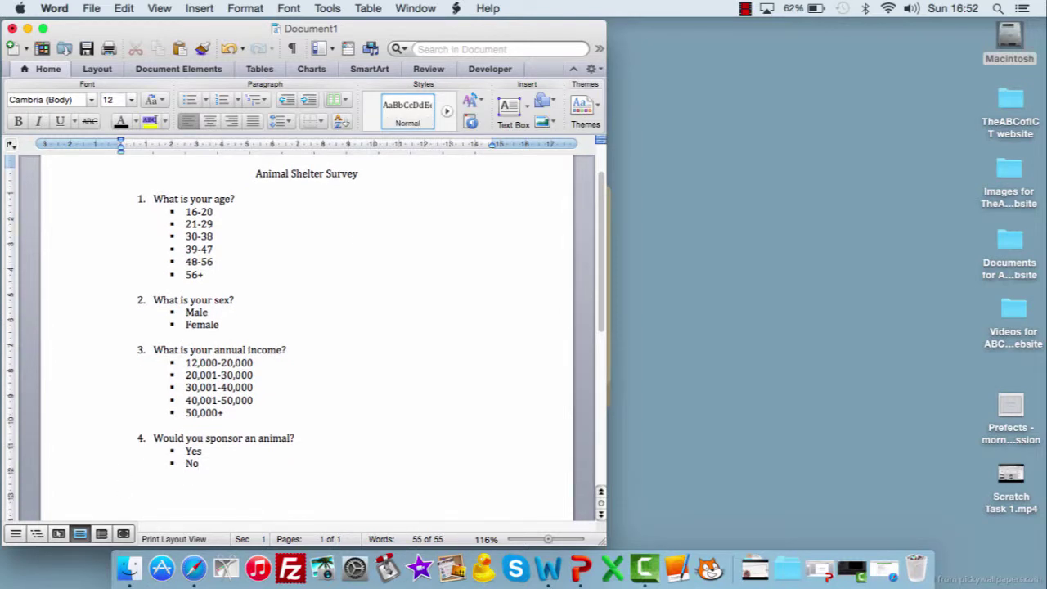
{"action": "left_click", "coordinate": [883, 569]}
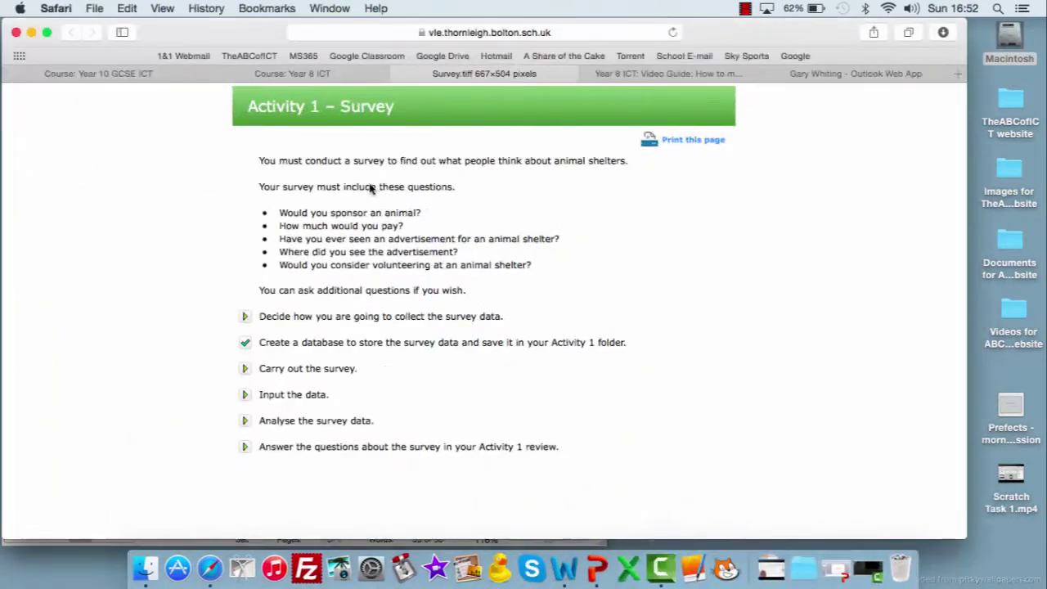
Minimise Safari and click back into the Animal Shelter Survey document.
{"action": "left_click", "coordinate": [32, 33]}
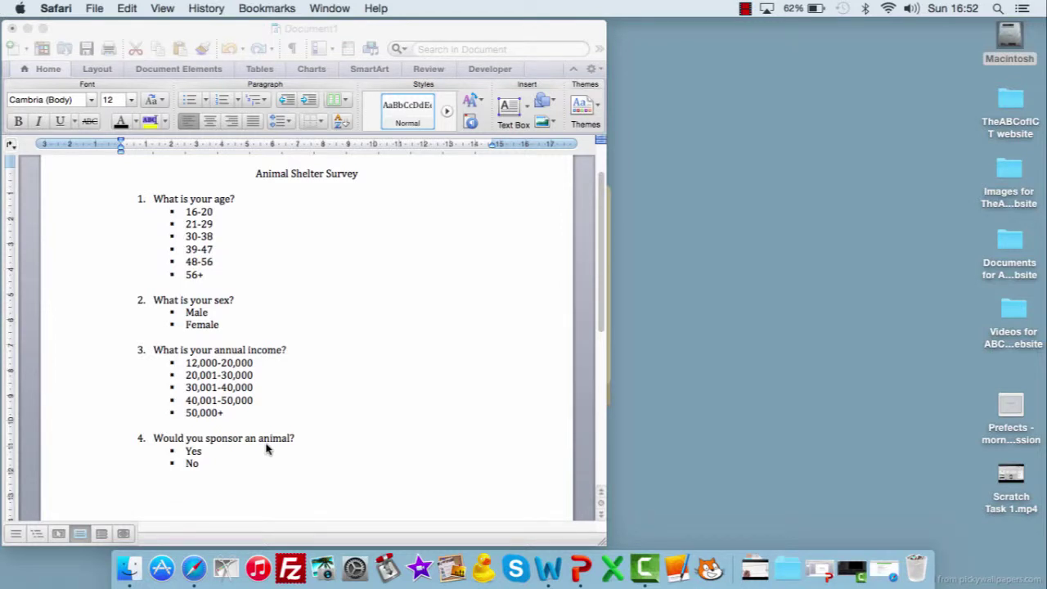
{"action": "left_click", "coordinate": [194, 486]}
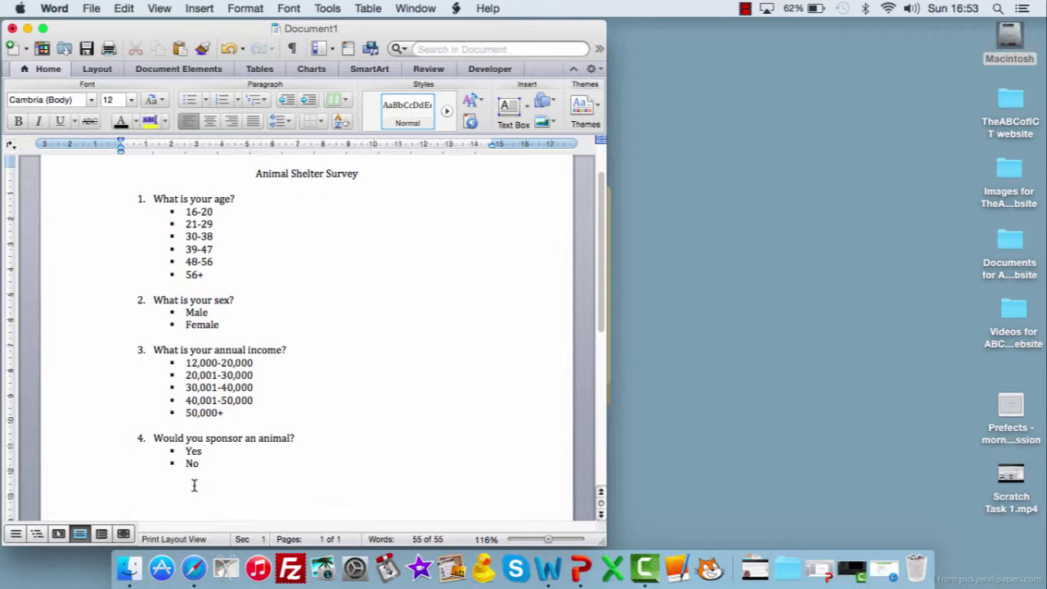
Add question 5 'Would you sponsor the following:' and start a square-bulleted list beneath it.
{"action": "left_click", "coordinate": [194, 485]}
{"action": "type", "text": "5. Would you sponsor the"}
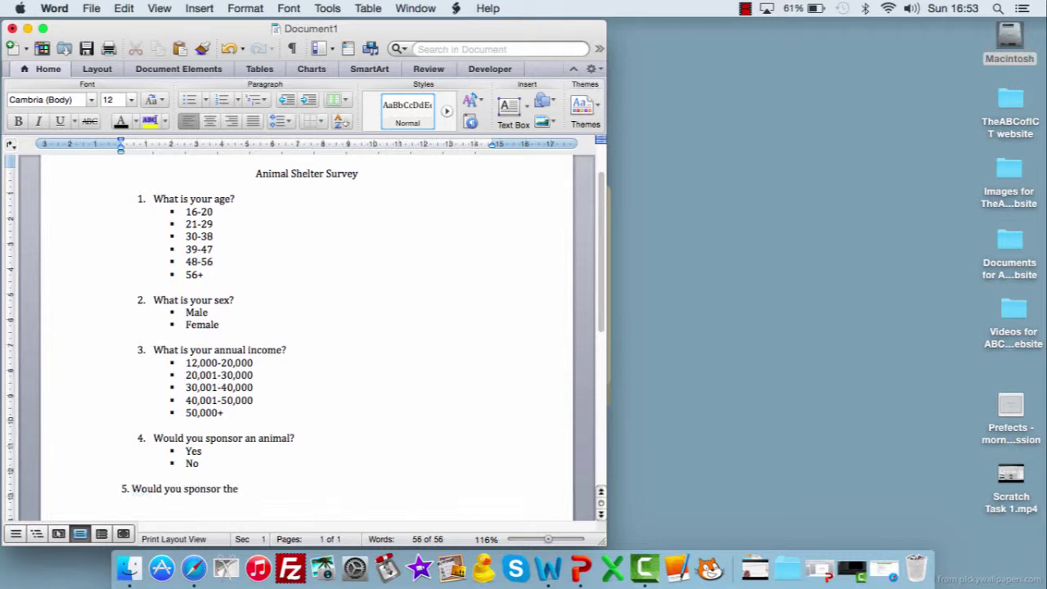
{"action": "type", "text": " following:"}
{"action": "key", "text": "Return"}
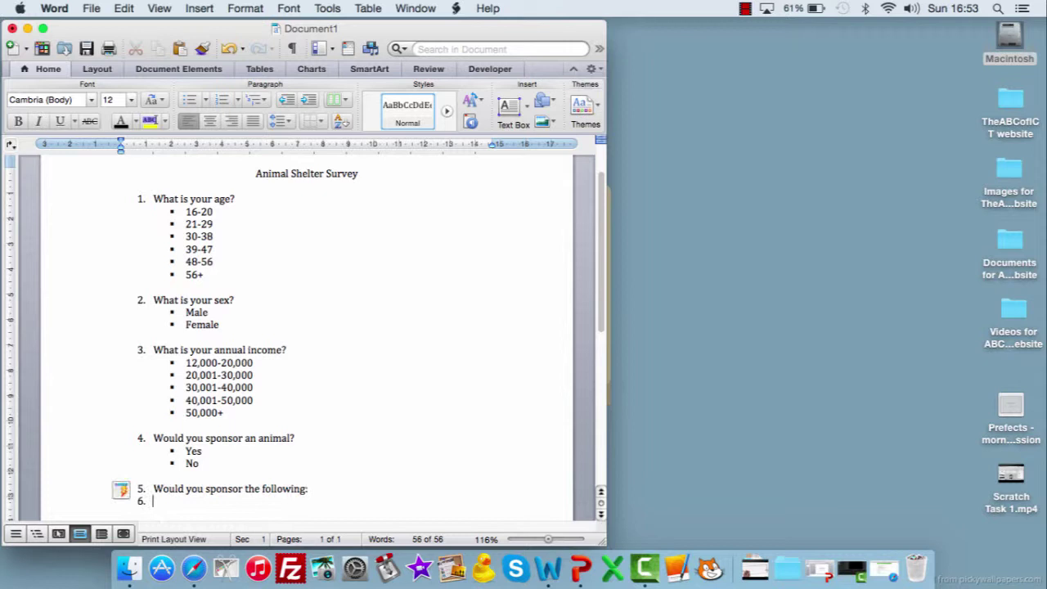
{"action": "key", "text": "BackSpace"}
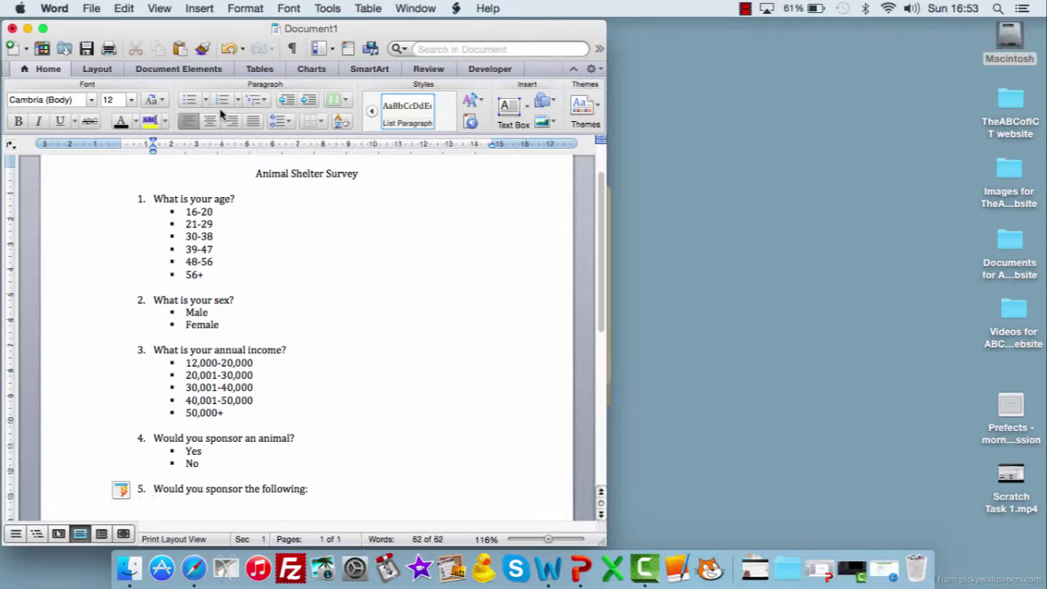
{"action": "left_click", "coordinate": [206, 100]}
{"action": "left_click", "coordinate": [202, 155]}
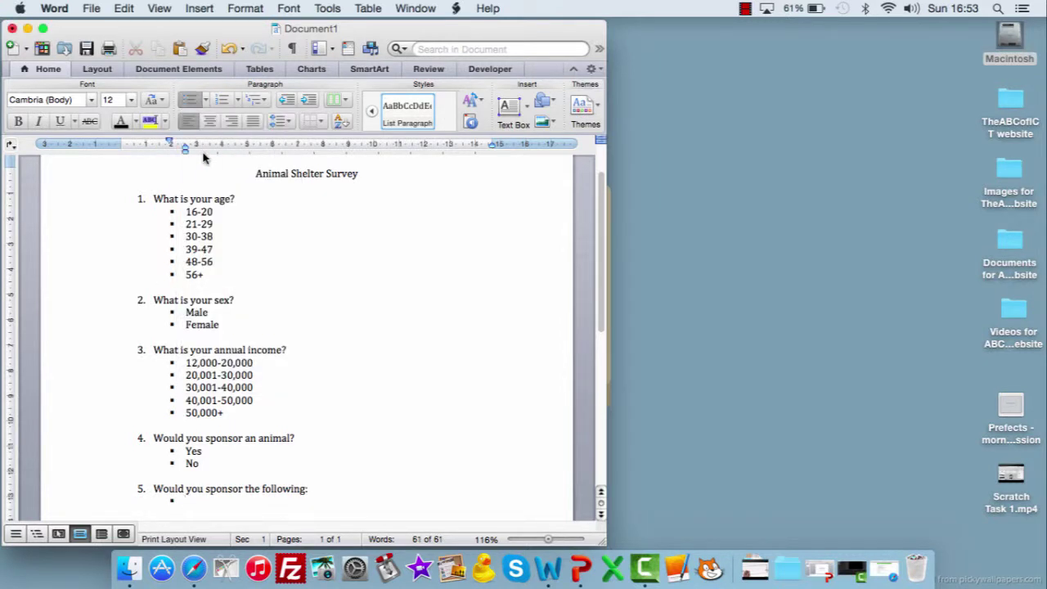
List Tortoises, Horses, Dogs, Cats and Goats with Y/N, then return to the survey brief in Safari.
{"action": "type", "text": "Tortoises Y/N "}
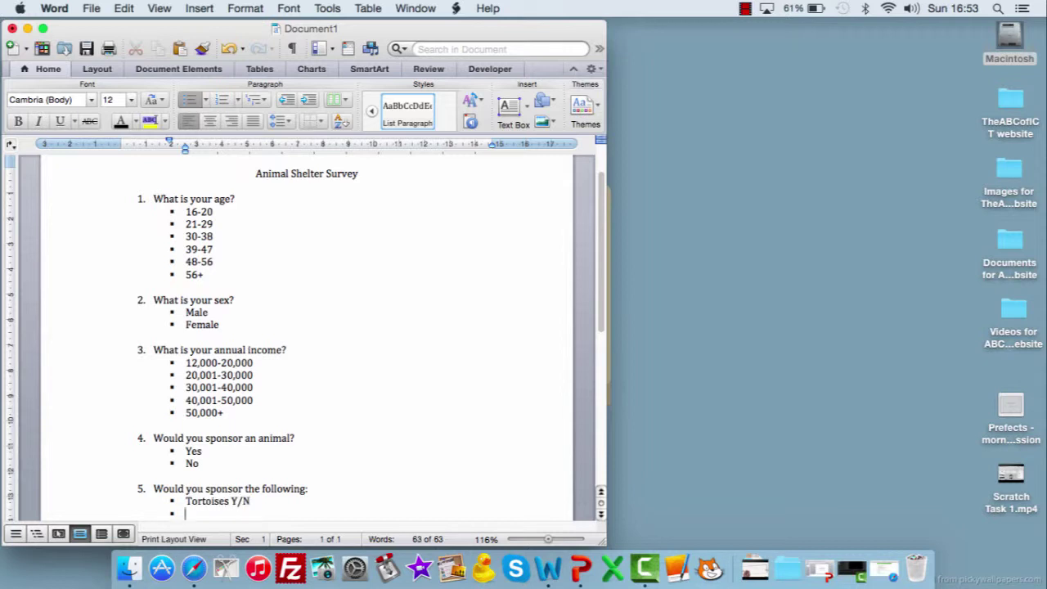
{"action": "type", "text": "Horses Y/N"}
{"action": "key", "text": "Return"}
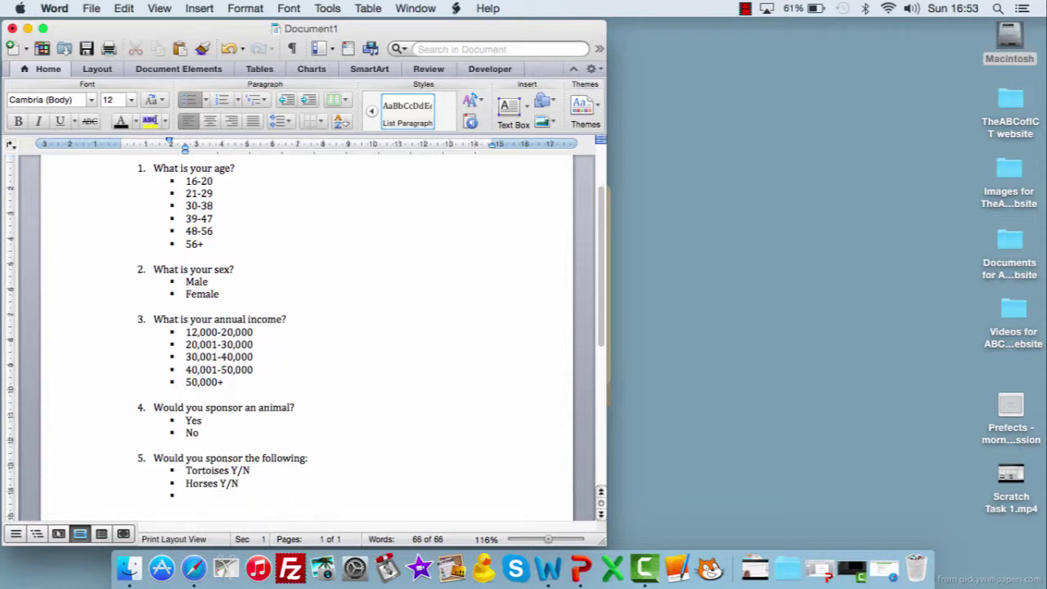
{"action": "type", "text": "Dogs Y/N"}
{"action": "key", "text": "Return"}
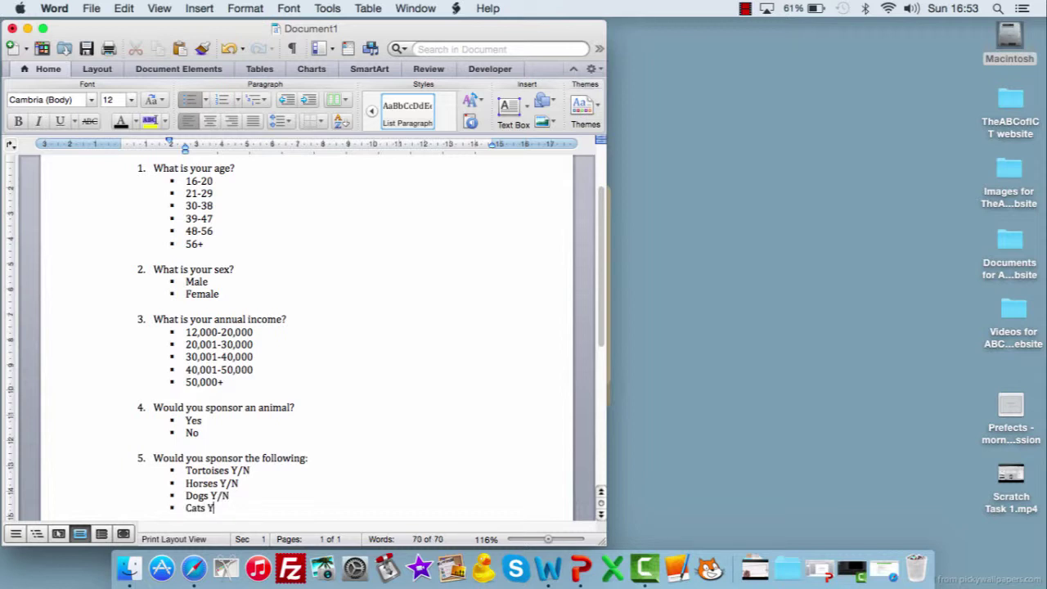
{"action": "type", "text": "Cats Y/N"}
{"action": "key", "text": "Return"}
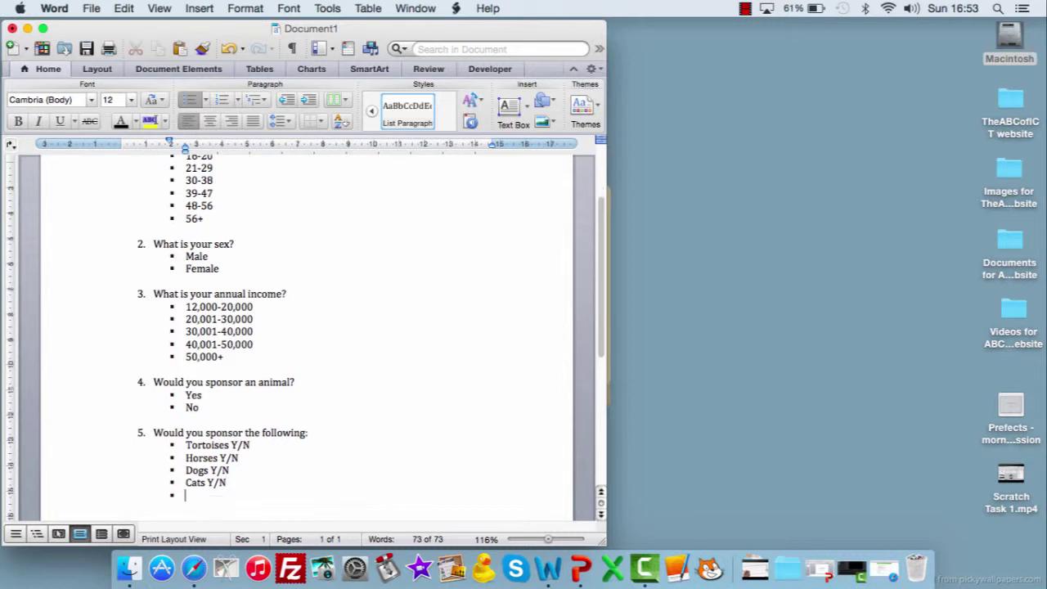
{"action": "type", "text": "Goats Y/N"}
{"action": "scroll", "coordinate": [266, 334], "scroll_direction": "up", "scroll_amount": 5}
{"action": "scroll", "coordinate": [267, 334], "scroll_direction": "down", "scroll_amount": 5}
{"action": "scroll", "coordinate": [264, 333], "scroll_direction": "up", "scroll_amount": 5}
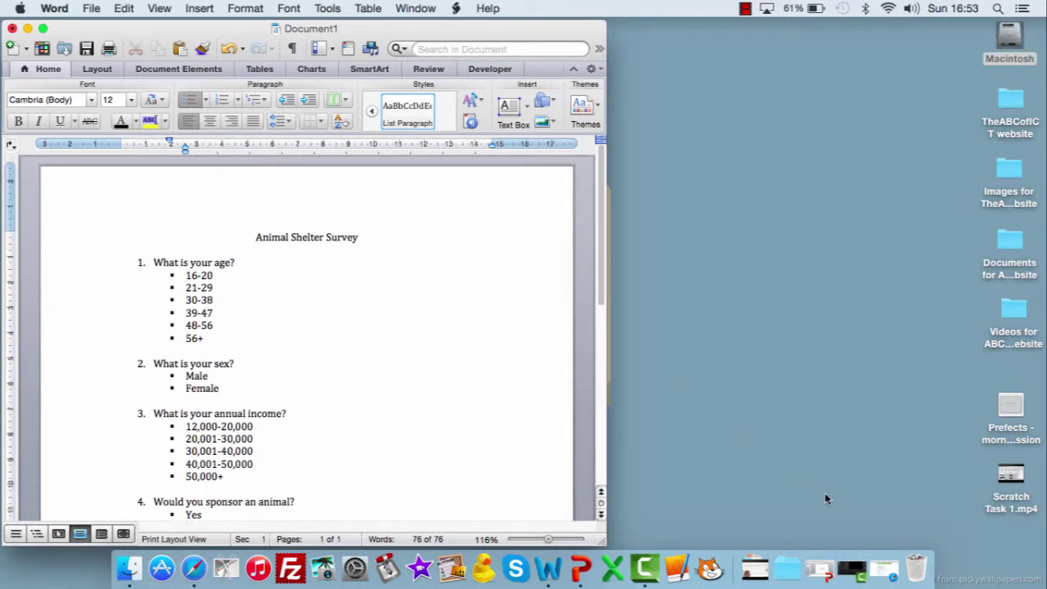
{"action": "left_click", "coordinate": [882, 568]}
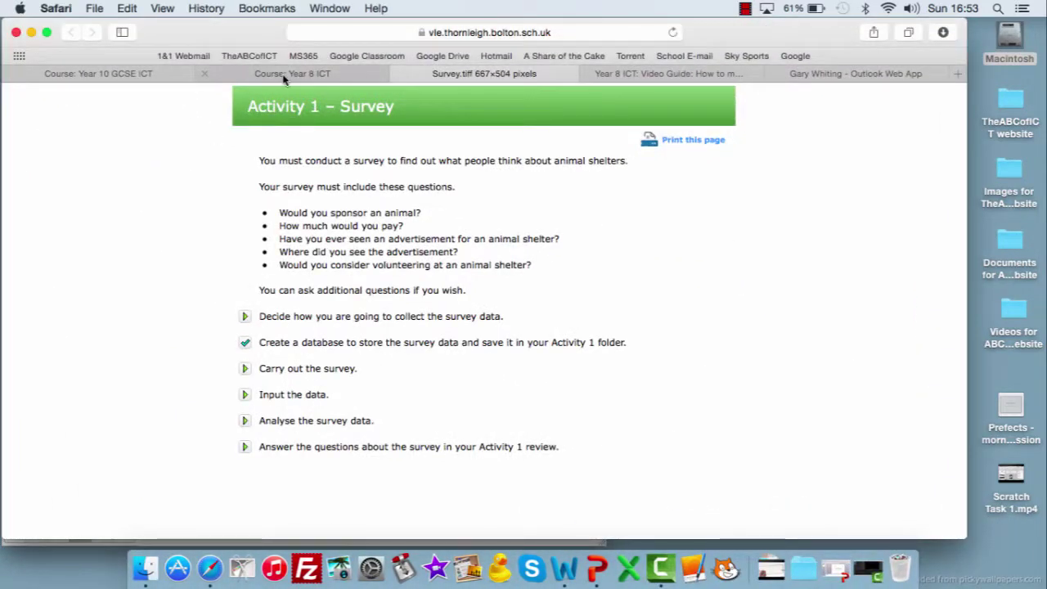
Open the Year 8 ICT course's 'How to analyse survey results' link in a new tab and view it.
{"action": "left_click", "coordinate": [279, 74]}
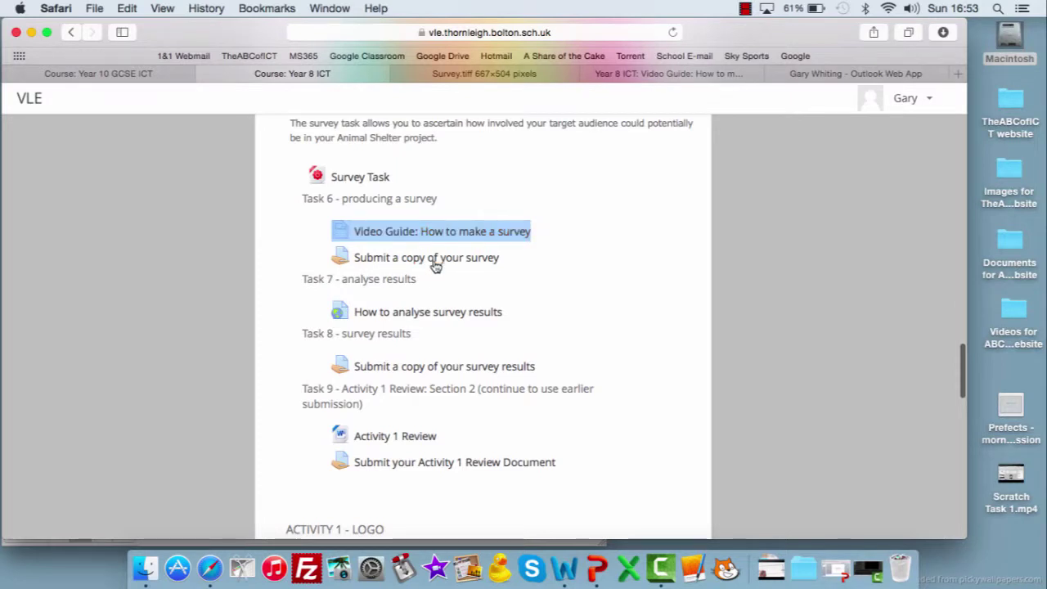
{"action": "right_click", "coordinate": [438, 311]}
{"action": "left_click", "coordinate": [486, 319]}
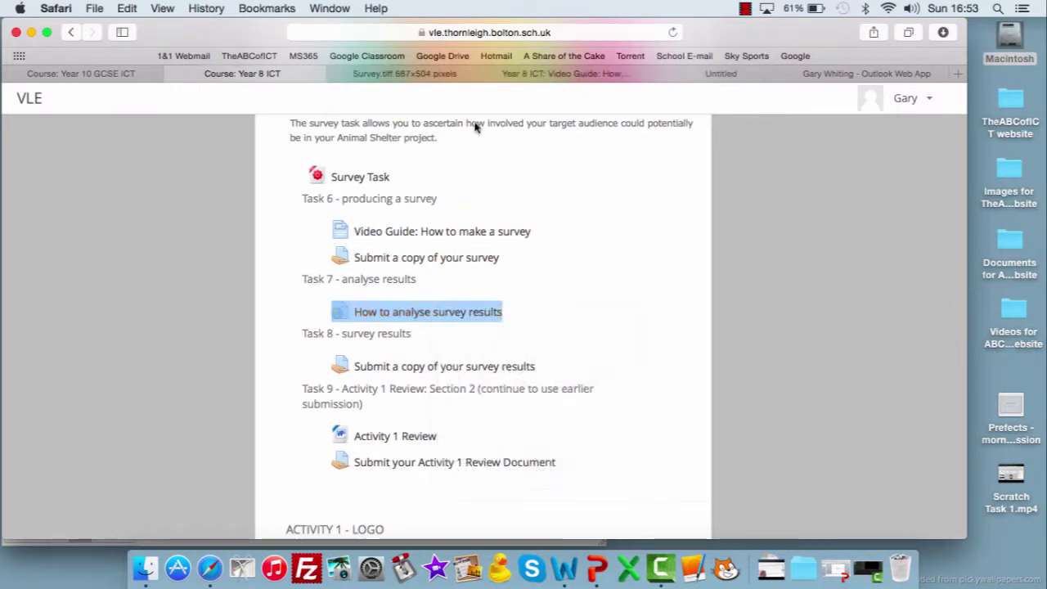
{"action": "left_click", "coordinate": [734, 76]}
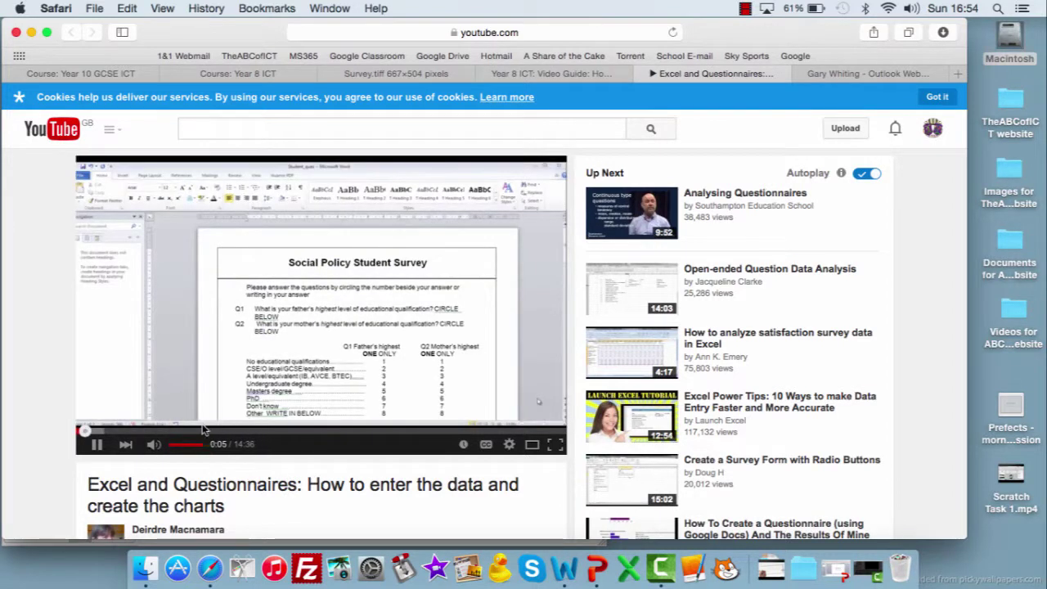
Pause the Excel and Questionnaires video at 0:06 and return to the Year 8 ICT course tab.
{"action": "left_click", "coordinate": [97, 445]}
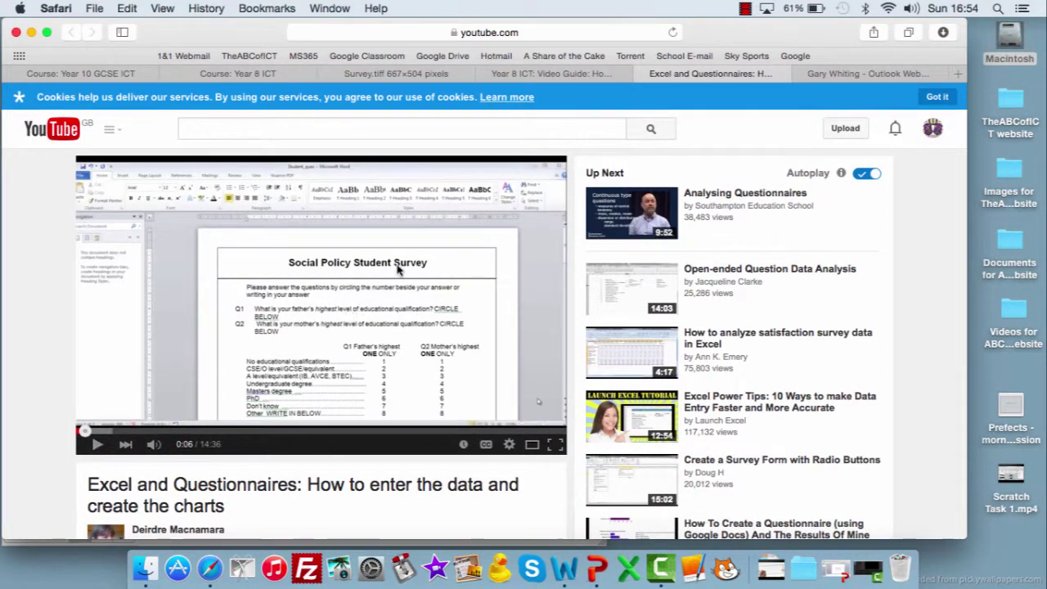
{"action": "left_click", "coordinate": [237, 73]}
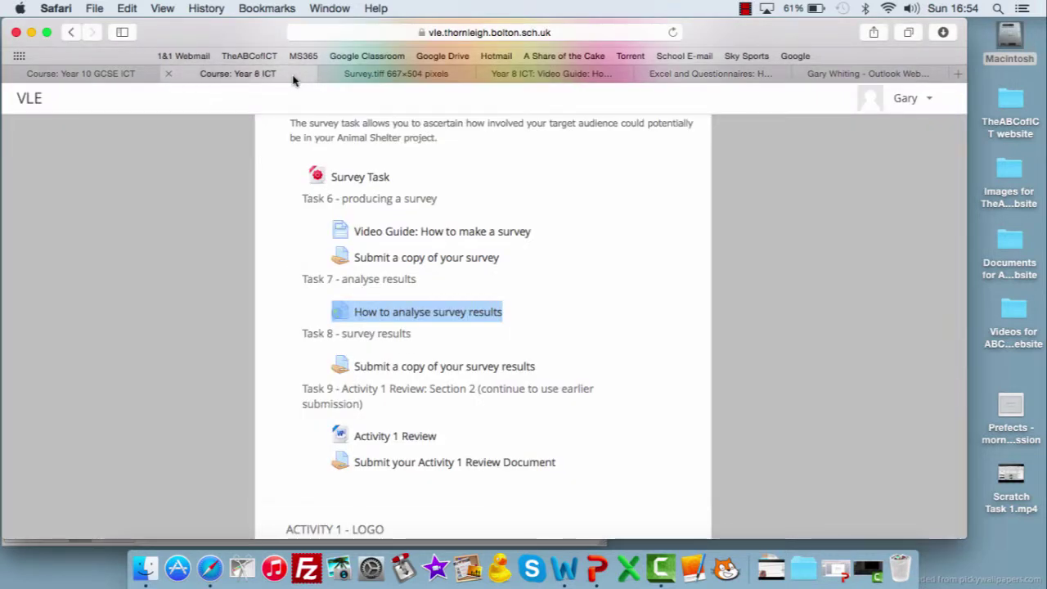
Launch Excel with a blank workbook and bring the Word survey to the front.
{"action": "left_click", "coordinate": [631, 562]}
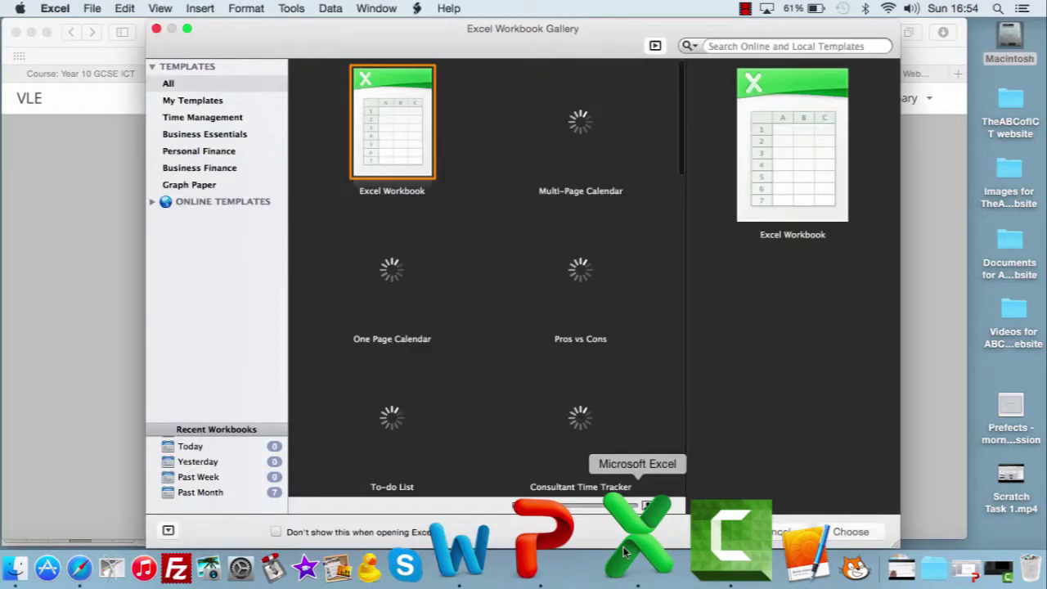
{"action": "left_click", "coordinate": [851, 533]}
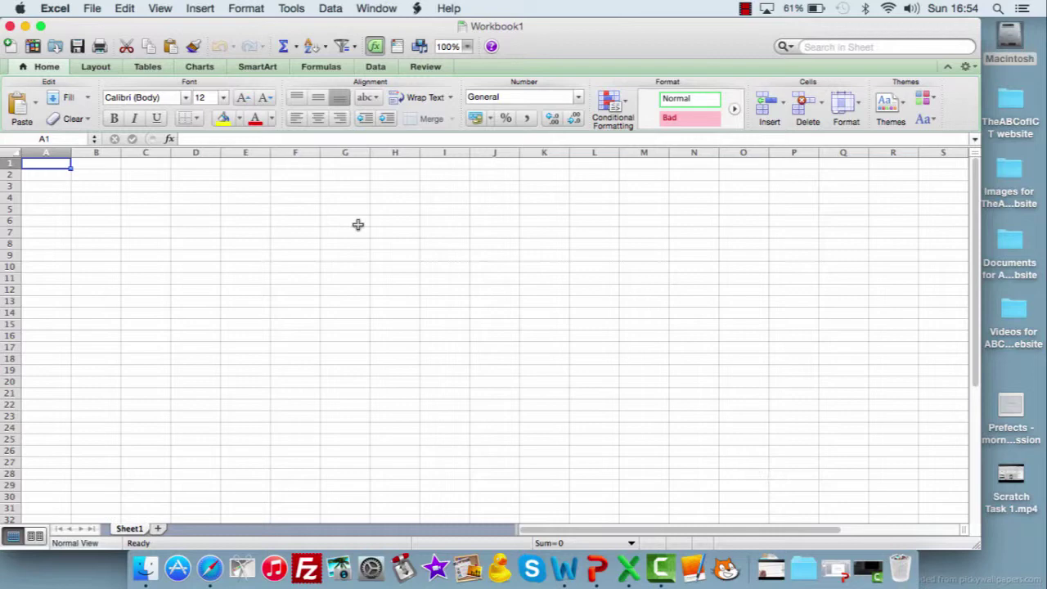
{"action": "left_click", "coordinate": [40, 26]}
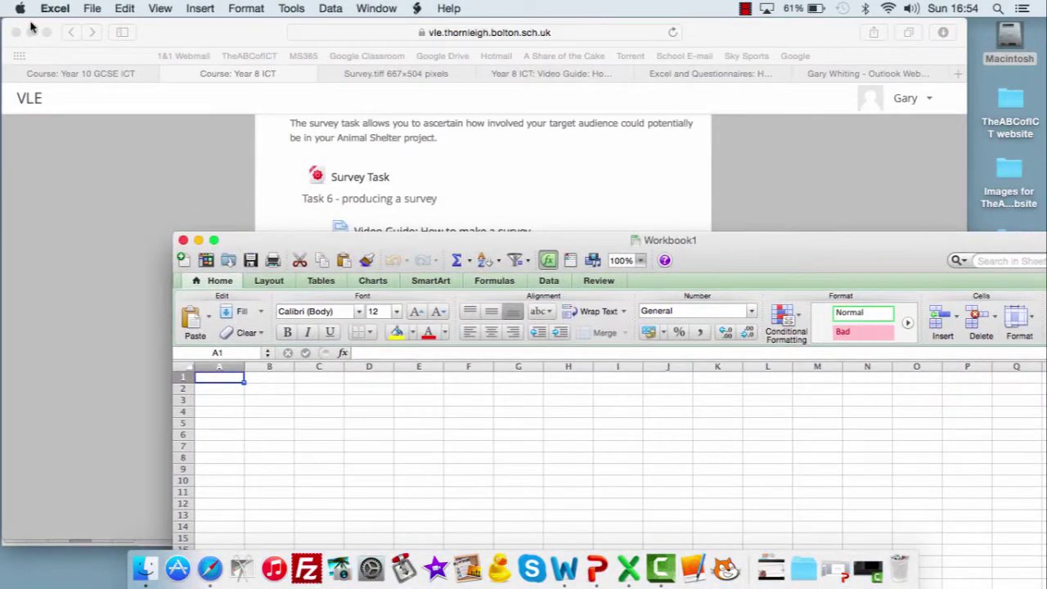
{"action": "left_click", "coordinate": [31, 33]}
{"action": "left_click", "coordinate": [46, 241]}
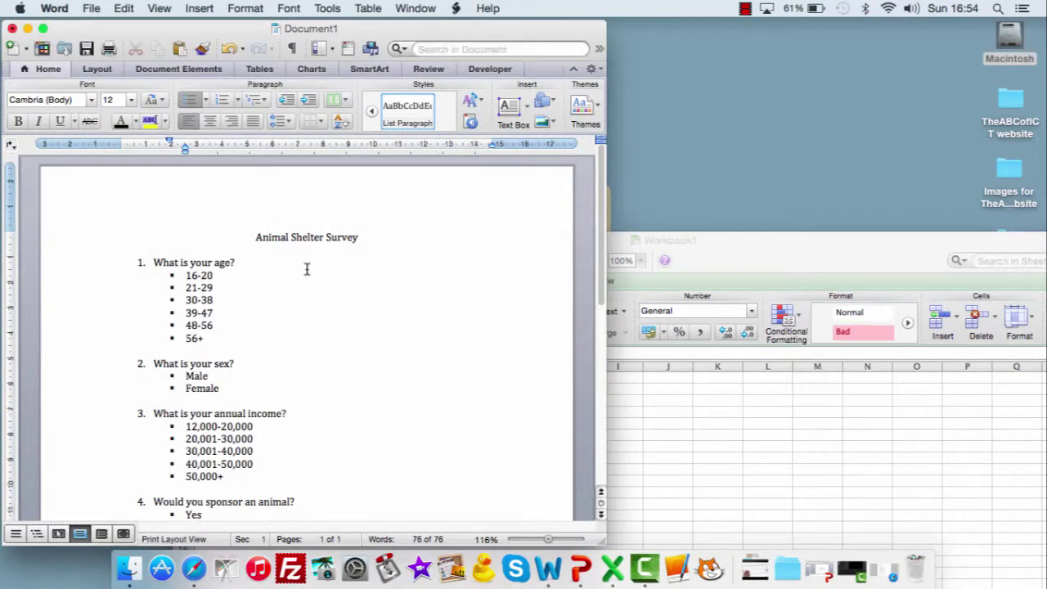
Paste question 1 'What is your age?' into cell A2, widen column A, and lower the workbook window.
{"action": "left_click_drag", "start_coordinate": [236, 260], "coordinate": [158, 266]}
{"action": "left_click", "coordinate": [711, 462]}
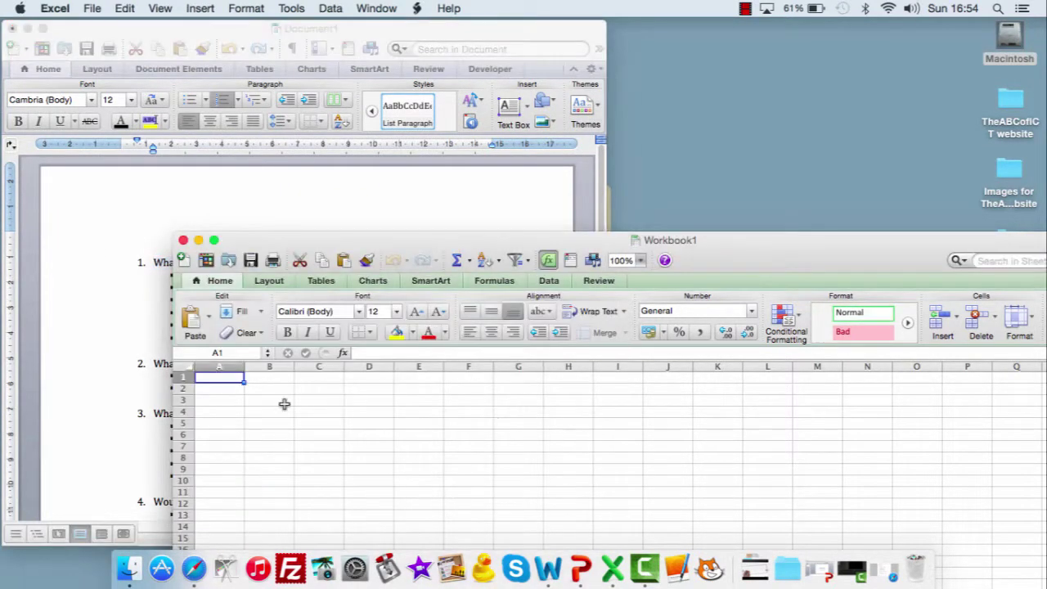
{"action": "left_click", "coordinate": [225, 391]}
{"action": "type", "text": "1. What is your age?"}
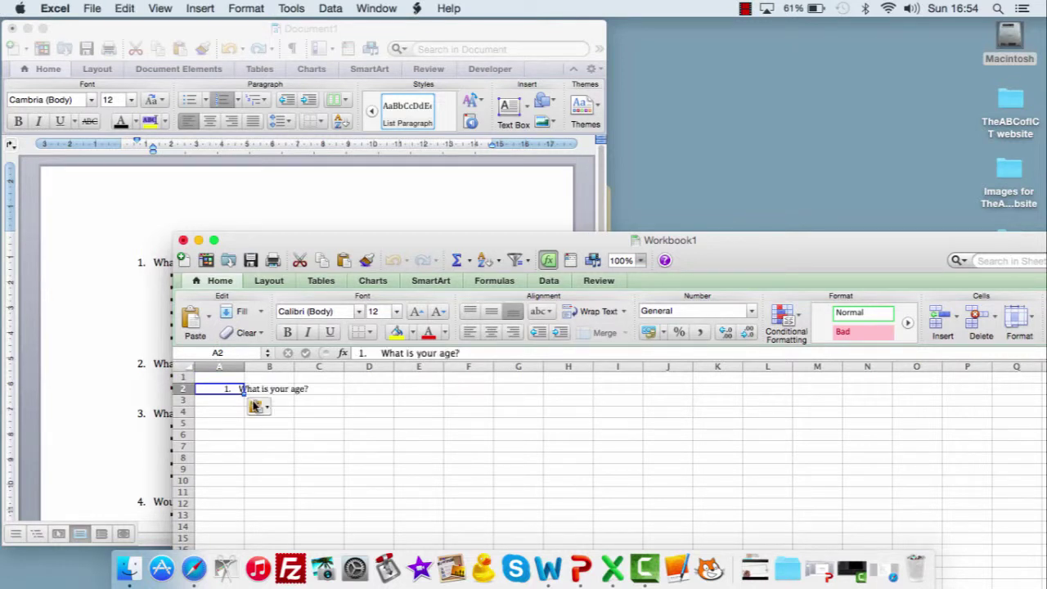
{"action": "left_click", "coordinate": [324, 420]}
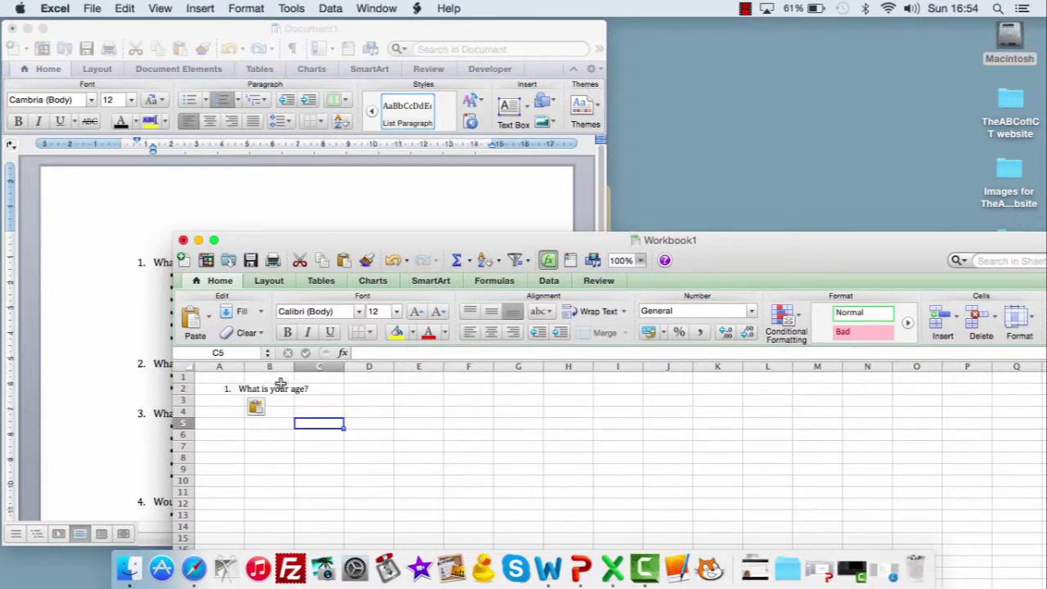
{"action": "left_click_drag", "start_coordinate": [243, 366], "coordinate": [311, 365]}
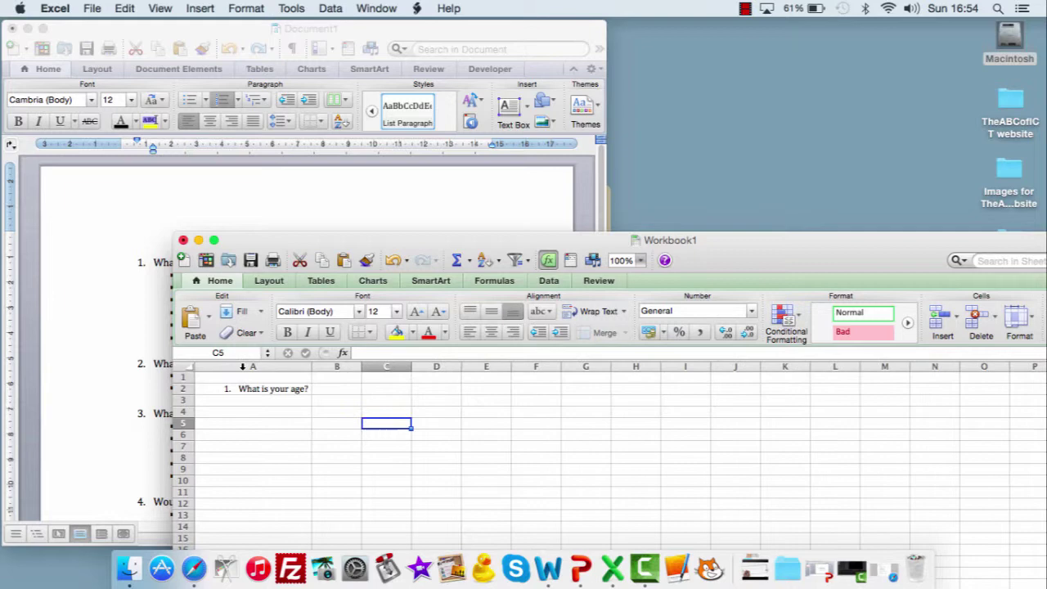
{"action": "left_click_drag", "start_coordinate": [391, 245], "coordinate": [314, 369]}
Enter the age-group headers 16-20 and 21-29 in cells B1 and C1.
{"action": "left_click", "coordinate": [259, 513]}
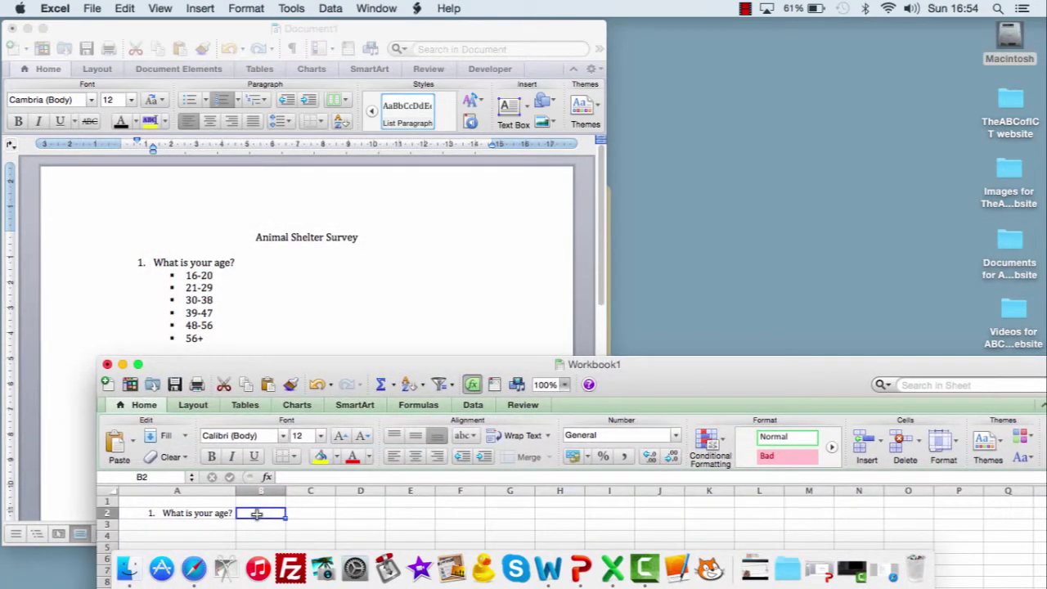
{"action": "type", "text": "16-20"}
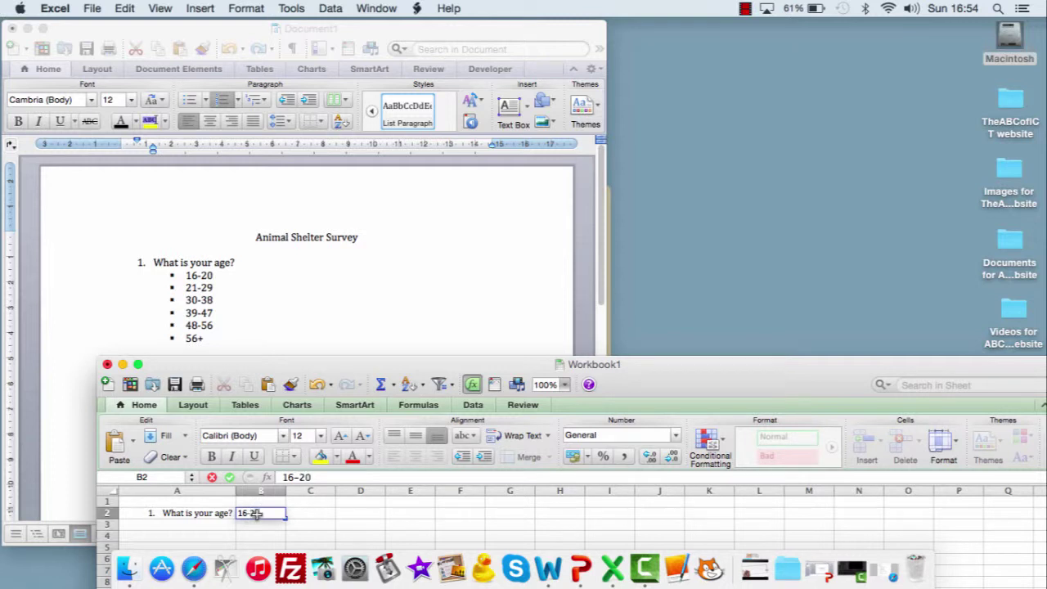
{"action": "key", "text": "BackSpace"}
{"action": "key", "text": "BackSpace"}
{"action": "key", "text": "BackSpace"}
{"action": "key", "text": "BackSpace"}
{"action": "key", "text": "Up"}
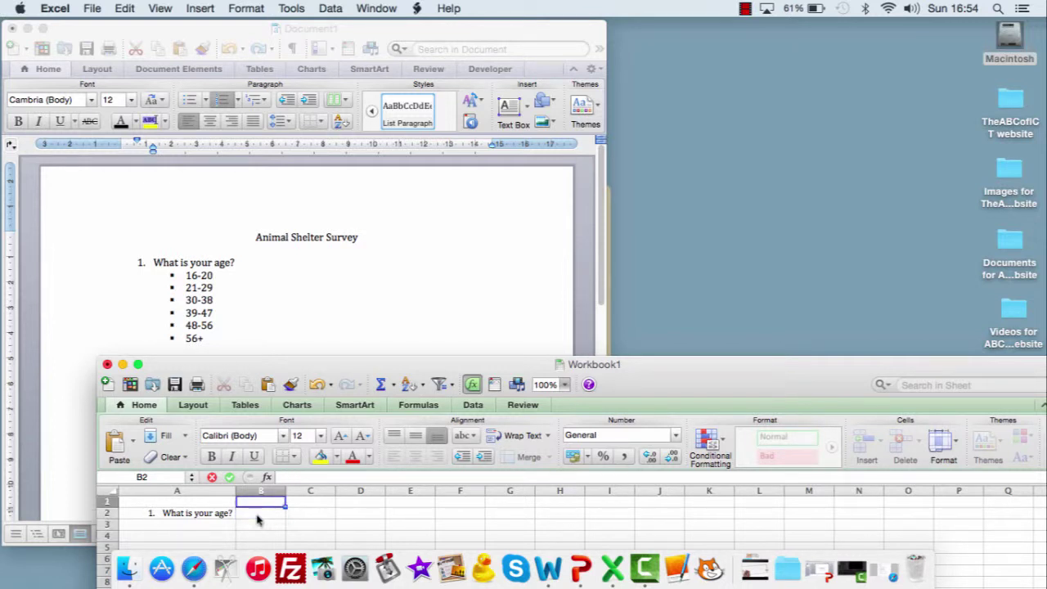
{"action": "type", "text": "16-20"}
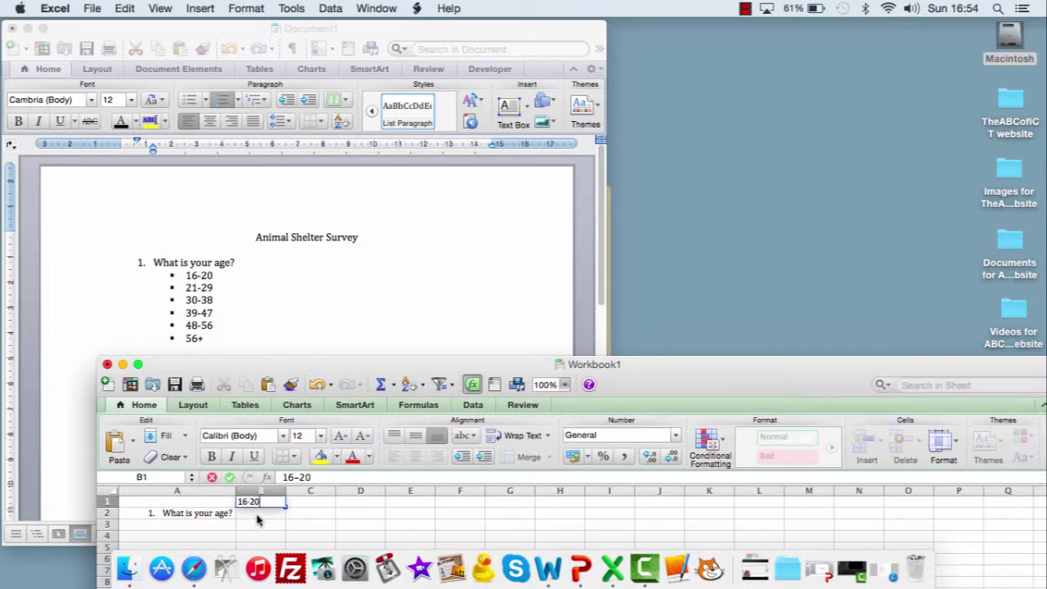
{"action": "key", "text": "Tab"}
{"action": "type", "text": "21"}
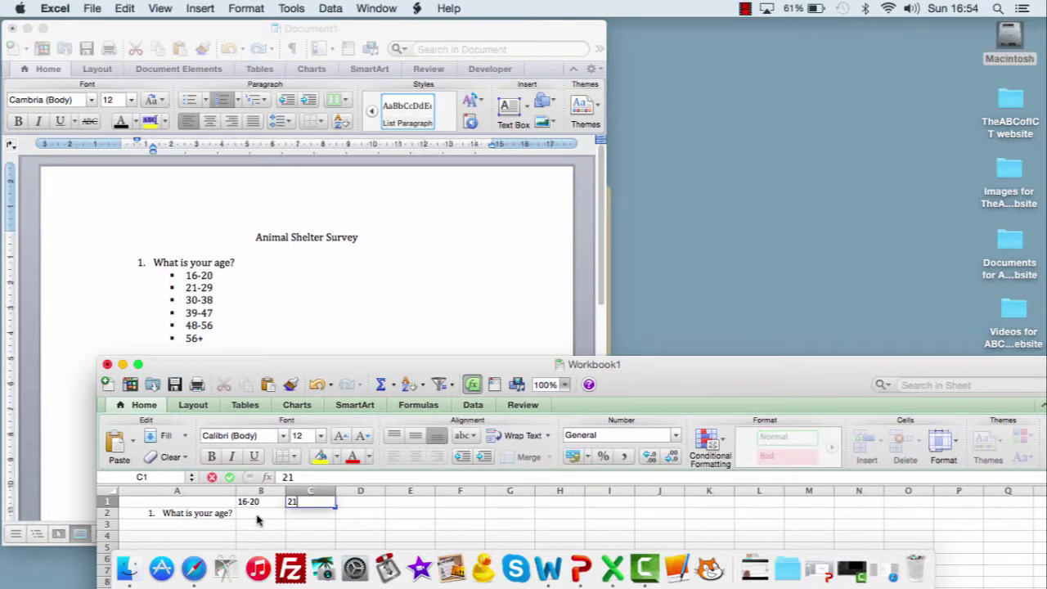
{"action": "type", "text": "-29"}
{"action": "key", "text": "Tab"}
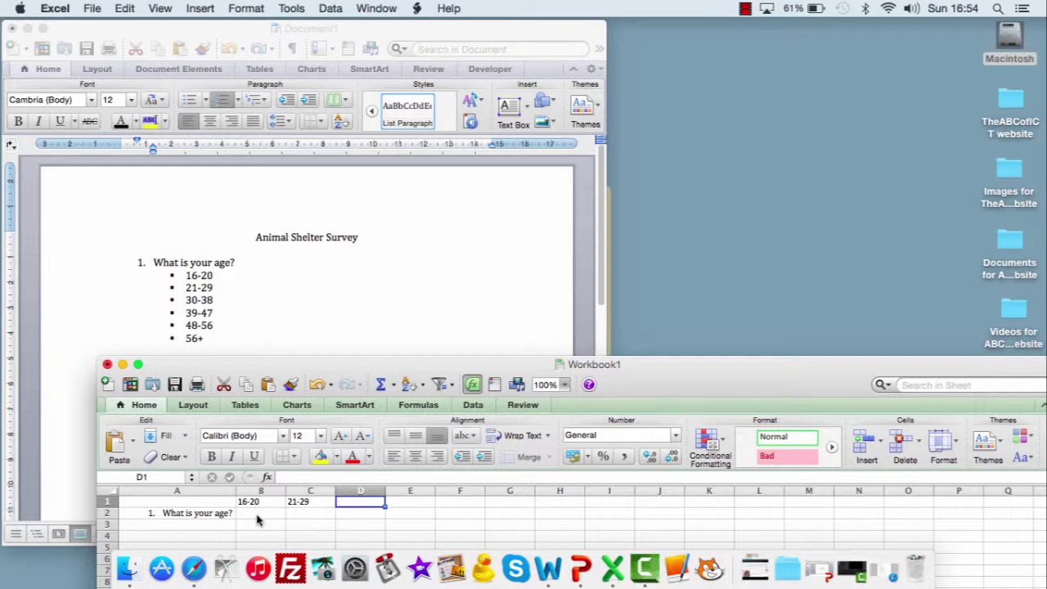
Continue the headers with 30-38, 39-47, 48-56 and 56+ in cells D1 to G1.
{"action": "type", "text": "30-38"}
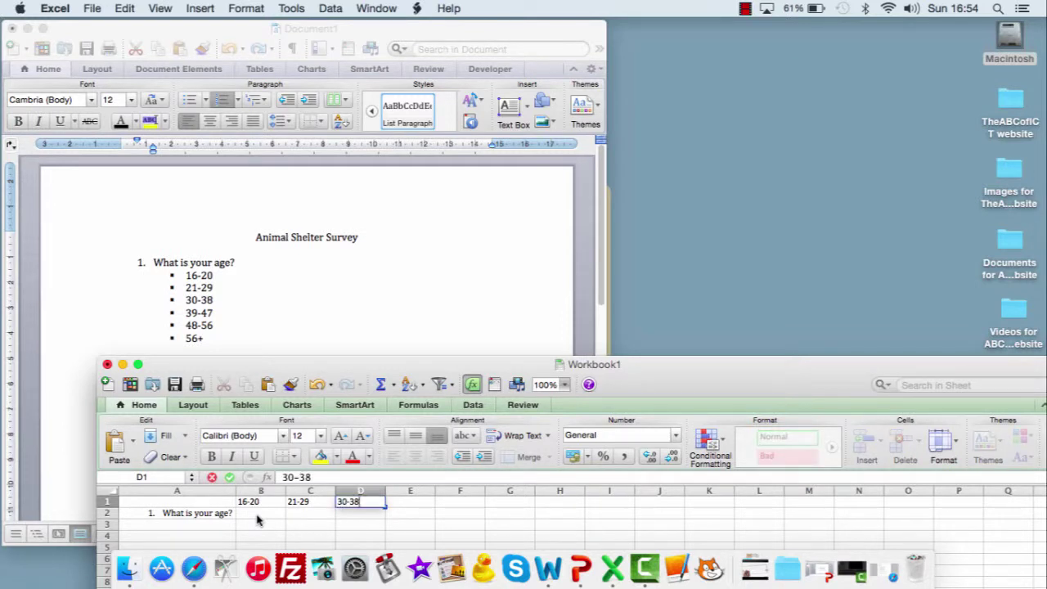
{"action": "key", "text": "Tab"}
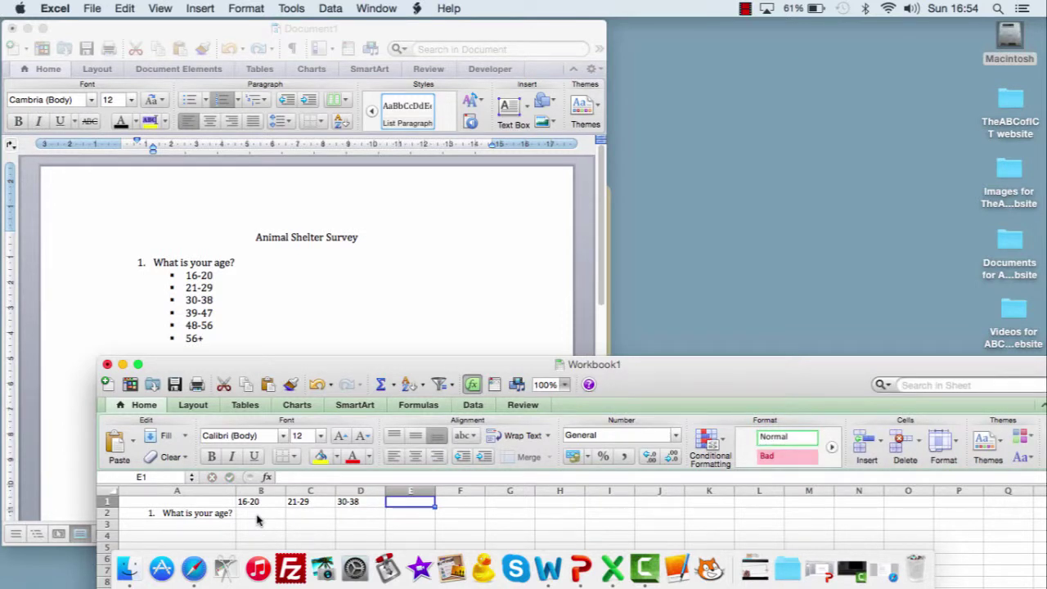
{"action": "type", "text": "39-47"}
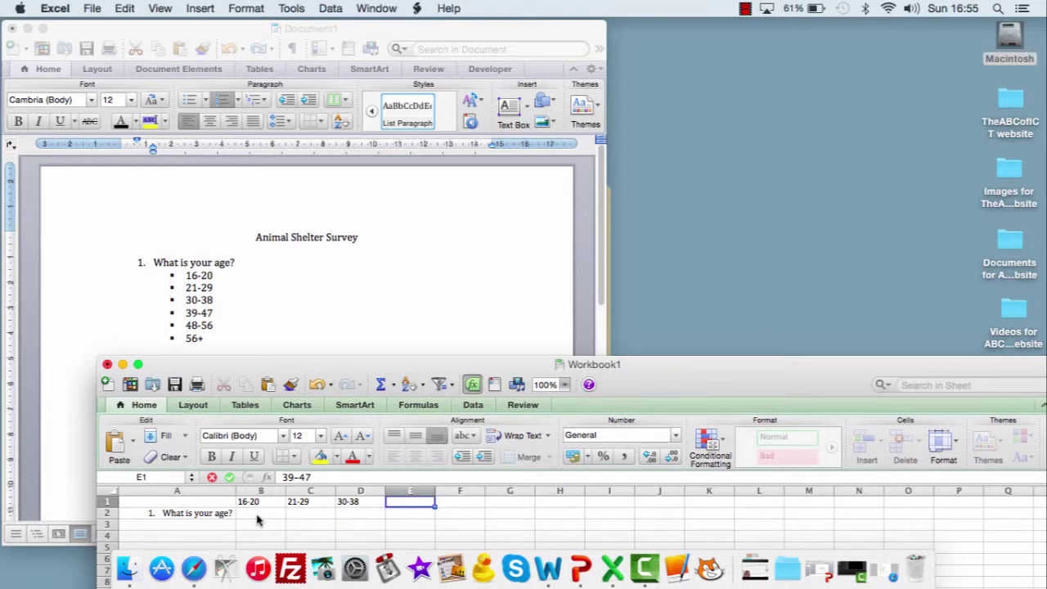
{"action": "key", "text": "Tab"}
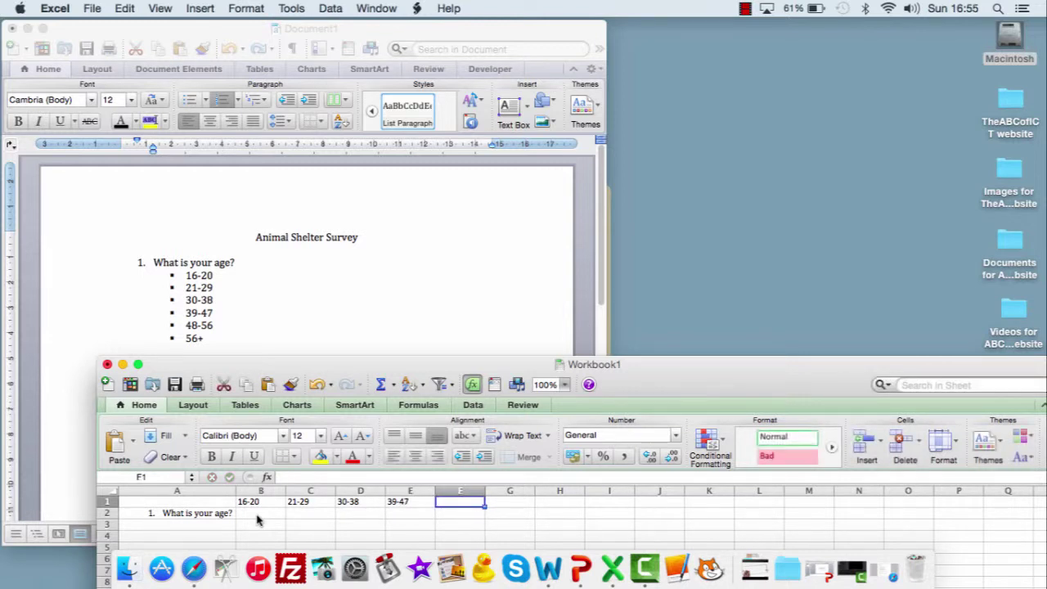
{"action": "type", "text": "48-56"}
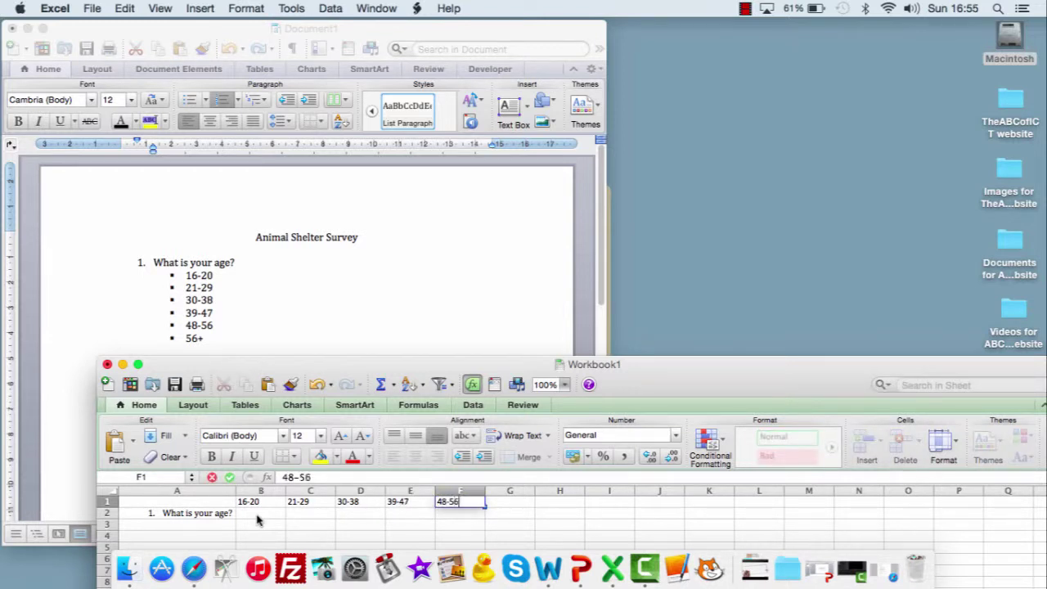
{"action": "key", "text": "Tab"}
{"action": "type", "text": "56"}
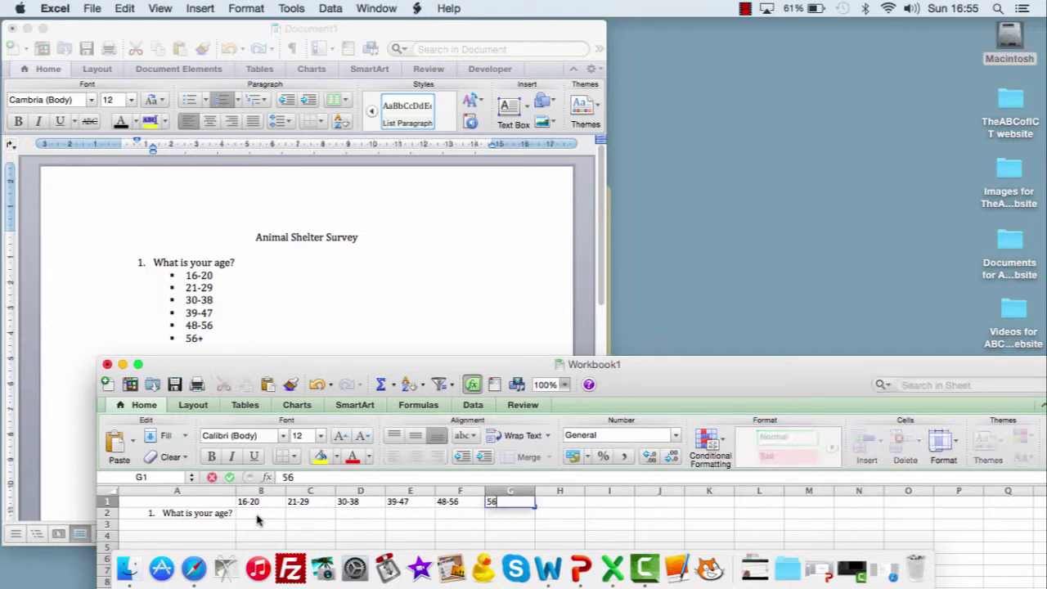
{"action": "type", "text": "+"}
{"action": "key", "text": "Return"}
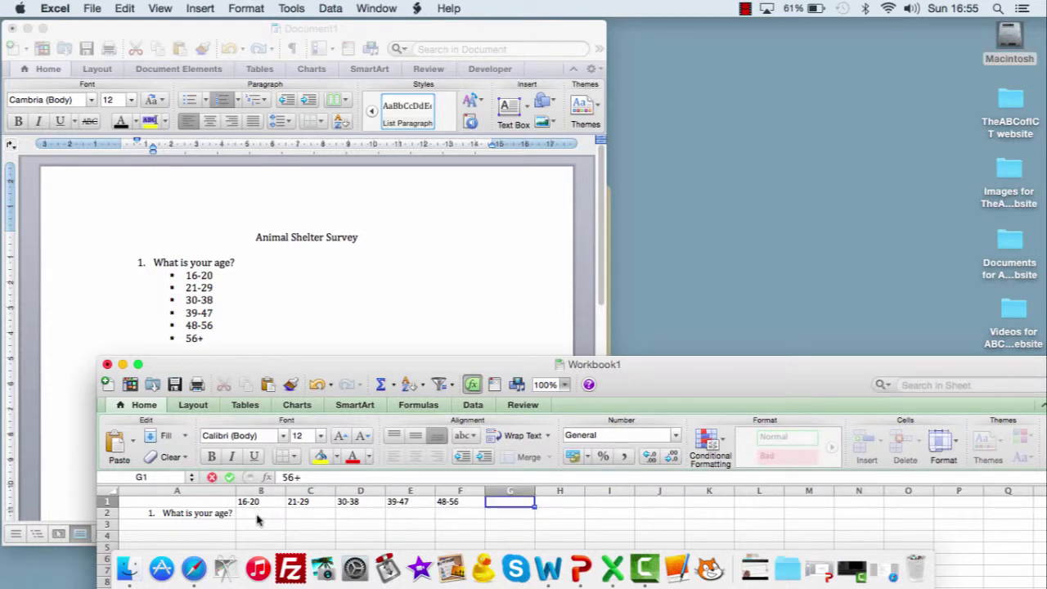
{"action": "key", "text": "Left"}
{"action": "key", "text": "Left"}
{"action": "key", "text": "Left"}
{"action": "key", "text": "Left"}
{"action": "key", "text": "Left"}
{"action": "key", "text": "Left"}
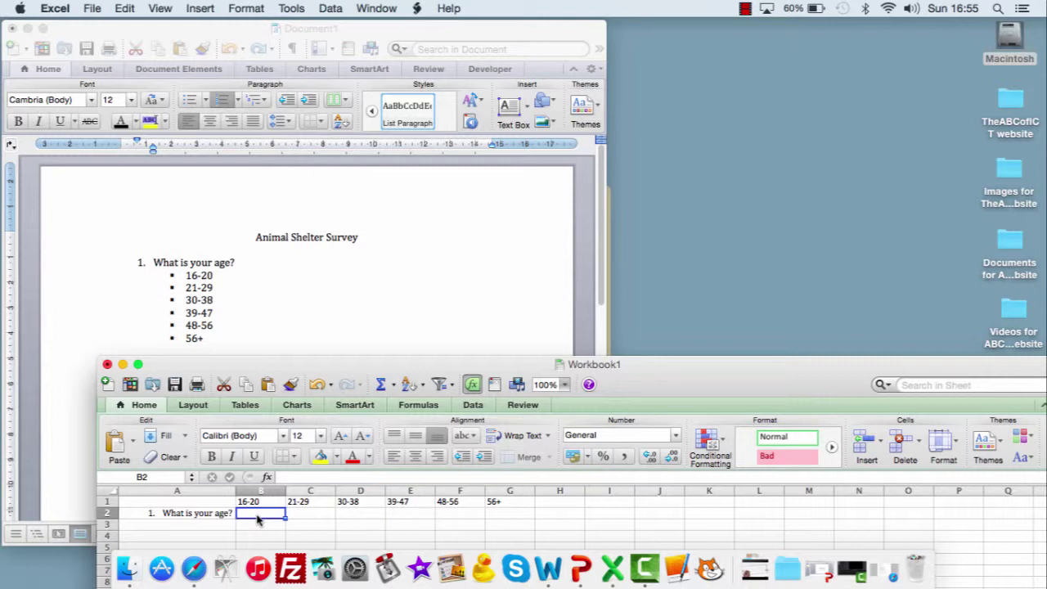
Enter the counts 2, 3 and 5 in cells B2 to D2.
{"action": "type", "text": "2"}
{"action": "key", "text": "Tab"}
{"action": "type", "text": "3"}
{"action": "key", "text": "Tab"}
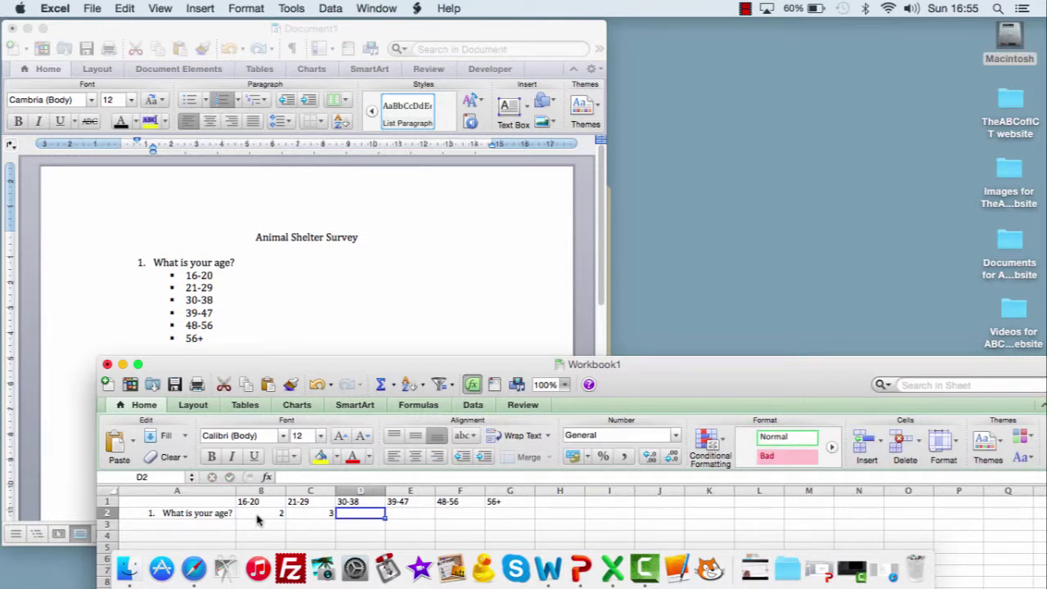
{"action": "type", "text": "5"}
{"action": "key", "text": "Tab"}
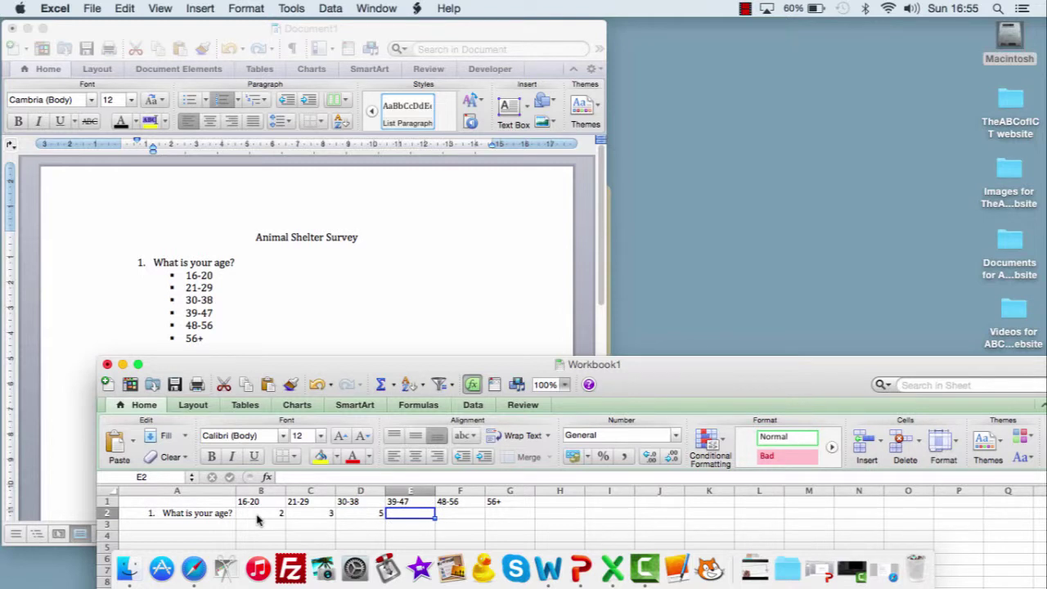
Enter 10, 0 and 0 in E2 to G2, select B1:G2, and move the workbook window up.
{"action": "type", "text": "10"}
{"action": "key", "text": "Tab"}
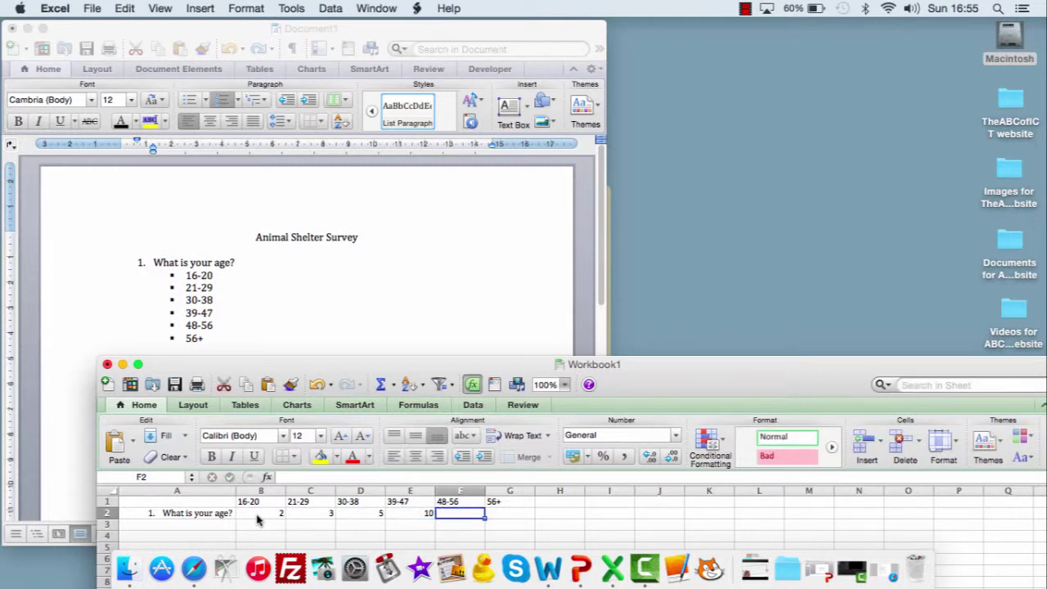
{"action": "type", "text": "0"}
{"action": "key", "text": "Tab"}
{"action": "type", "text": "0"}
{"action": "key", "text": "Tab"}
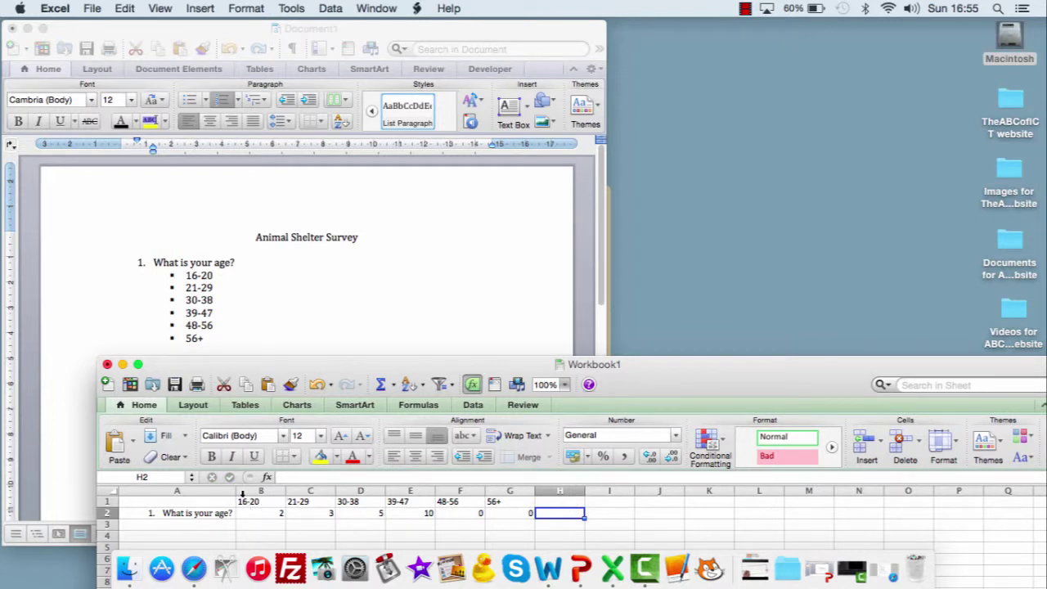
{"action": "left_click_drag", "start_coordinate": [245, 502], "coordinate": [523, 513]}
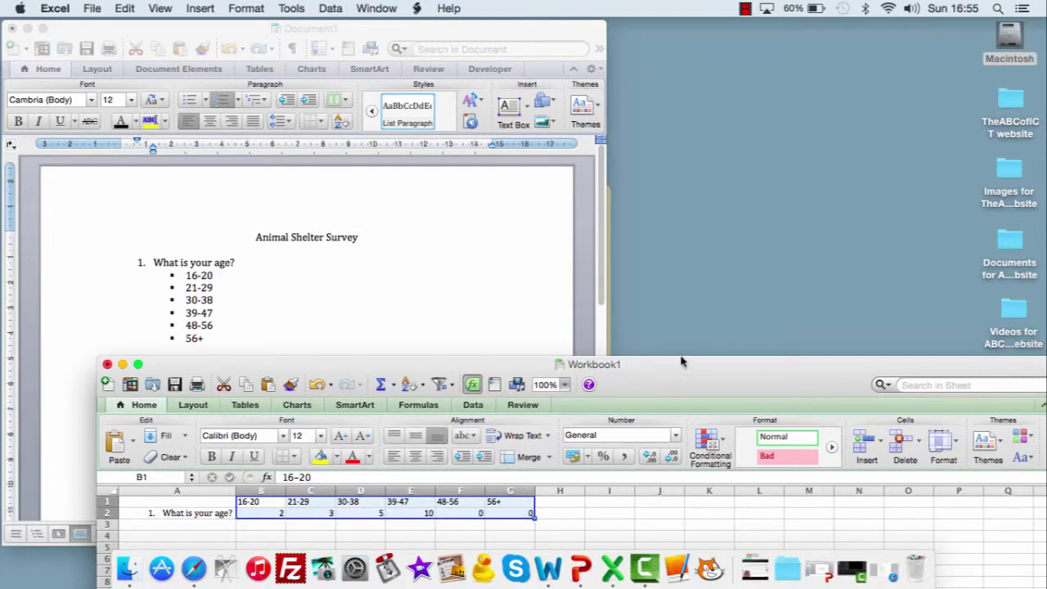
{"action": "left_click_drag", "start_coordinate": [682, 364], "coordinate": [619, 29]}
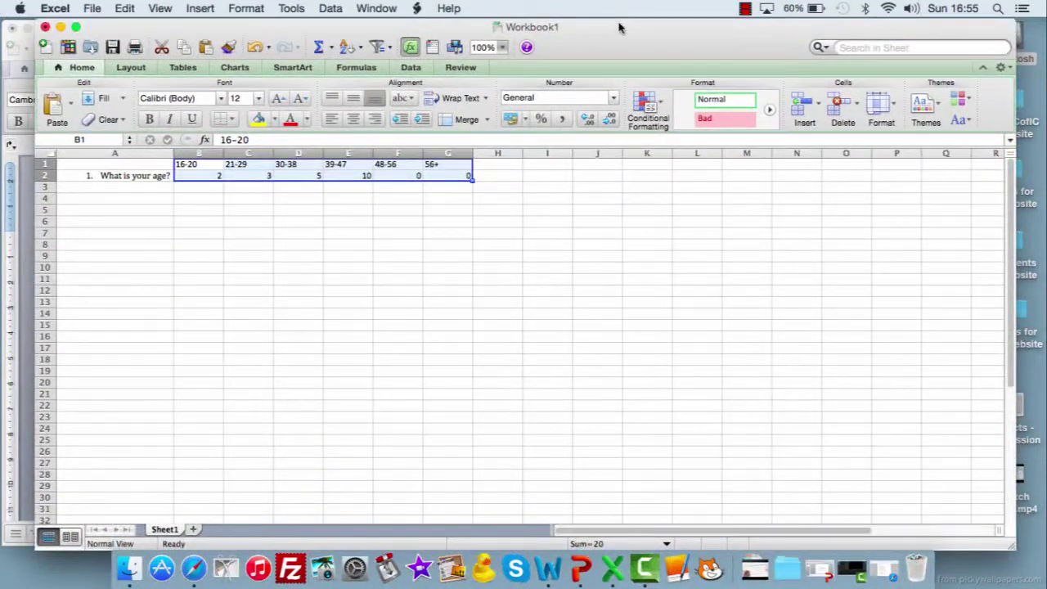